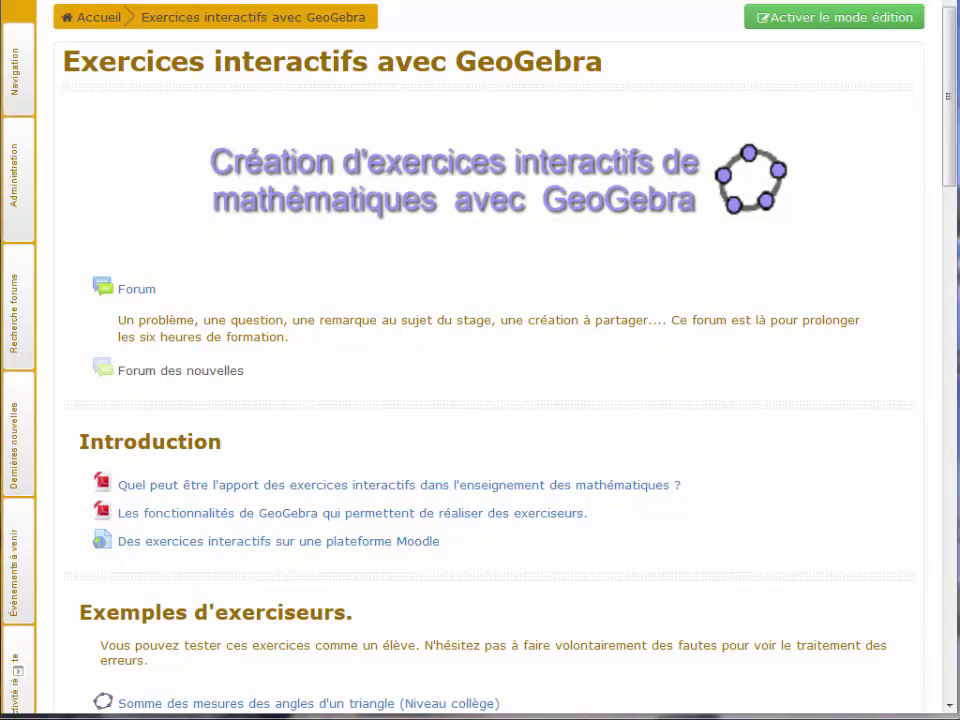
Turn on course editing and add a Test activity named "Essai" to the "Exemples d'exerciseurs." section.
{"action": "left_click", "coordinate": [827, 28]}
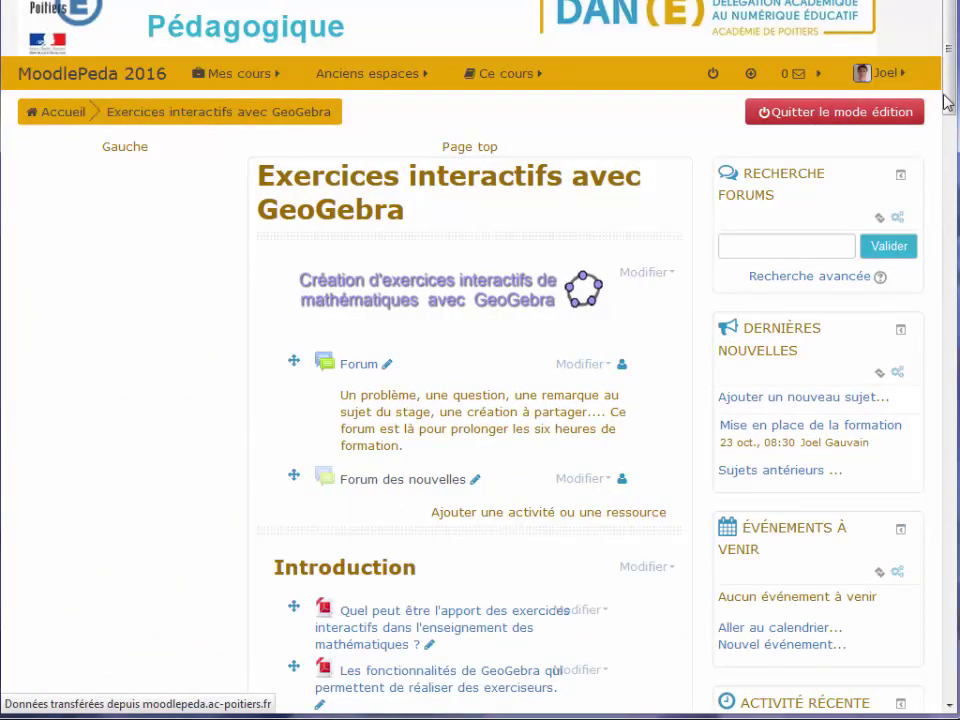
{"action": "left_click_drag", "start_coordinate": [947, 138], "coordinate": [950, 207]}
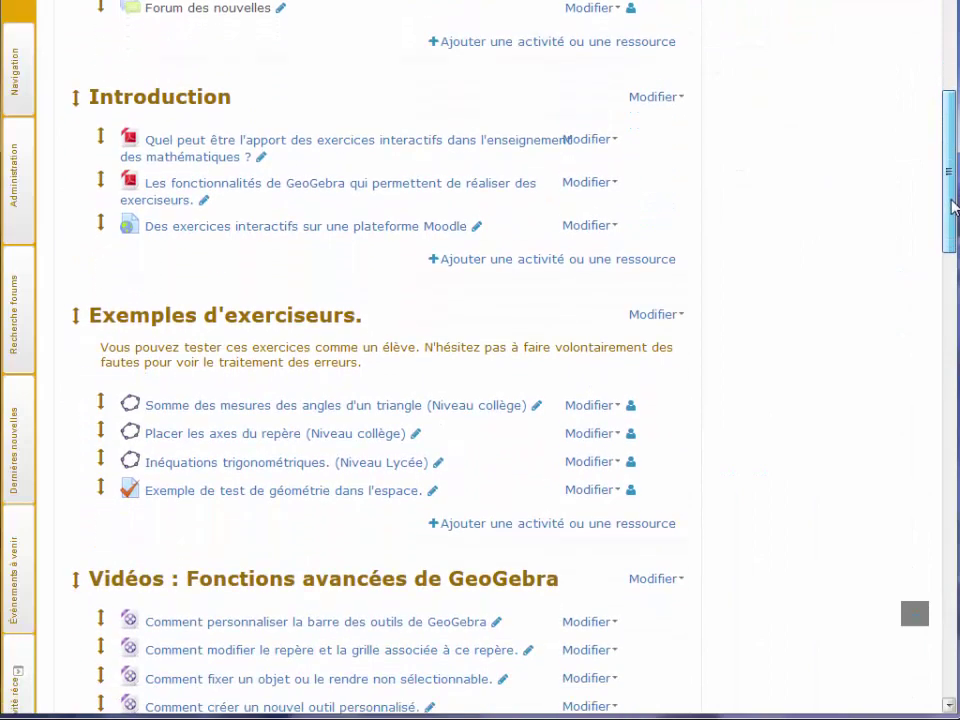
{"action": "left_click", "coordinate": [498, 535]}
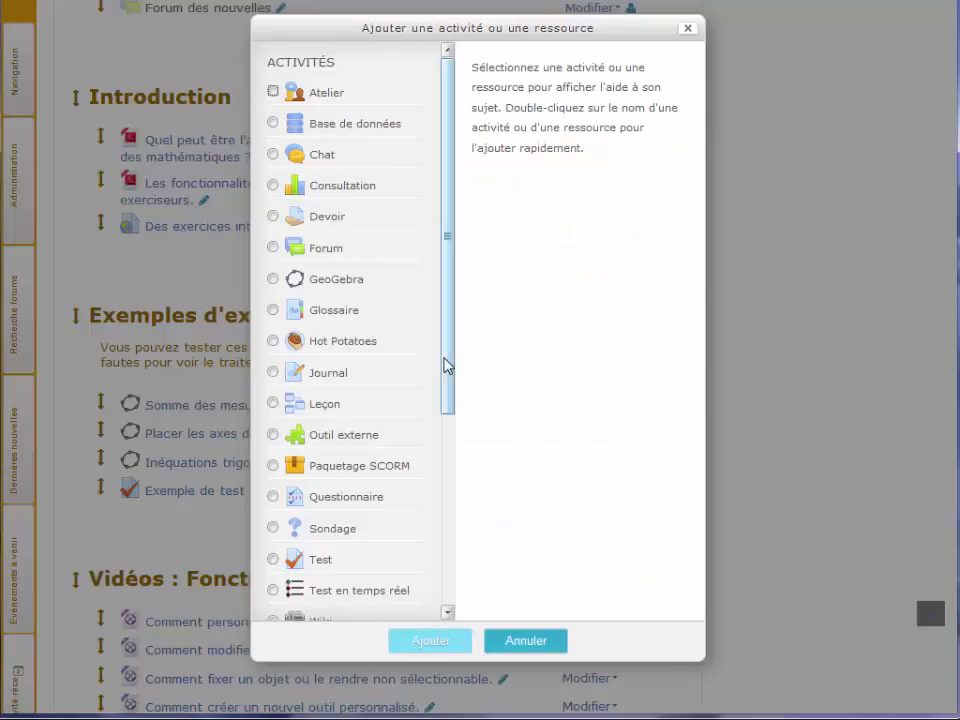
{"action": "left_click_drag", "start_coordinate": [448, 368], "coordinate": [448, 484]}
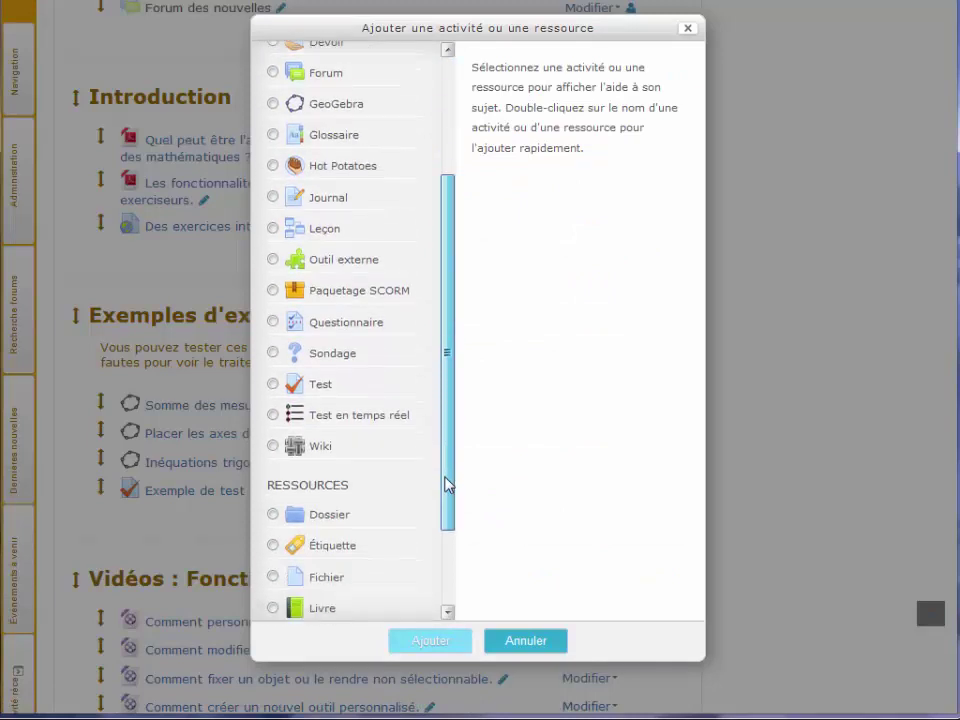
{"action": "left_click", "coordinate": [274, 386]}
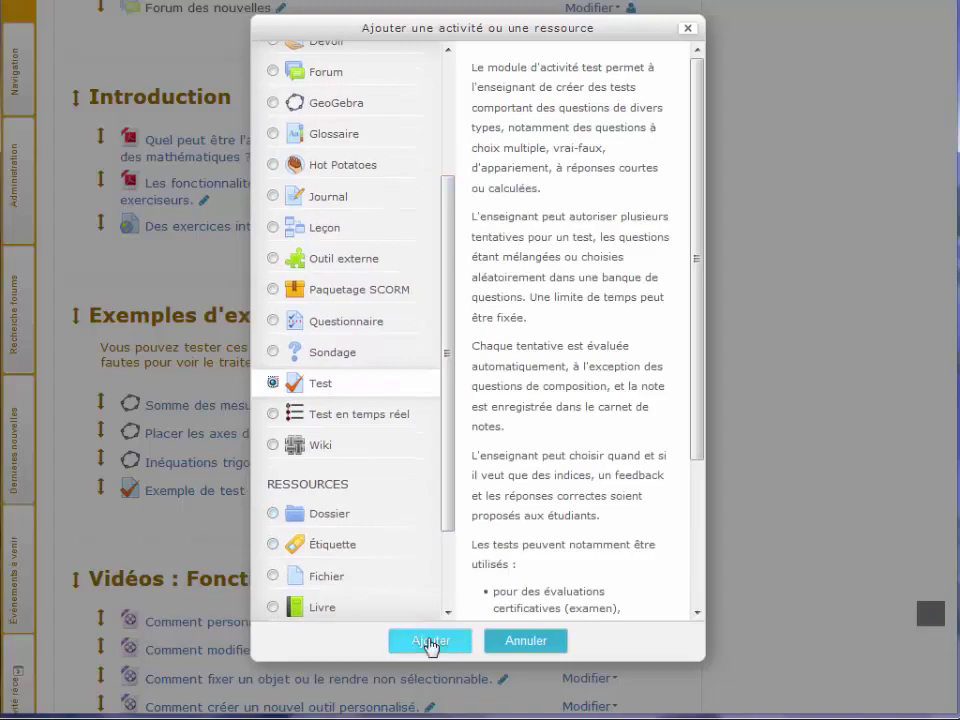
{"action": "left_click", "coordinate": [430, 642]}
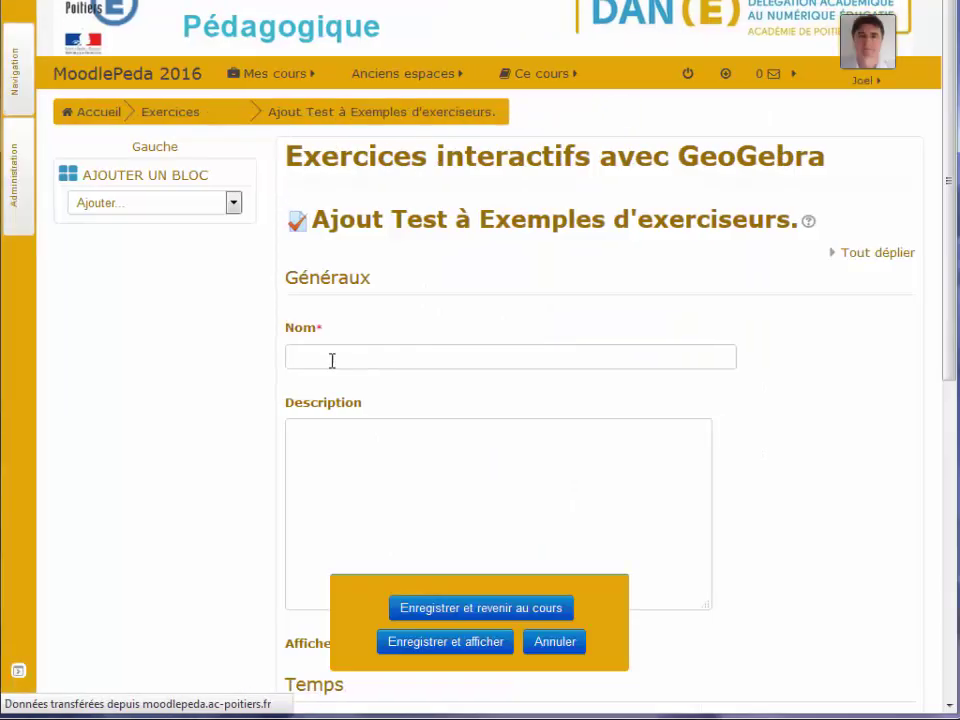
{"action": "left_click", "coordinate": [332, 360]}
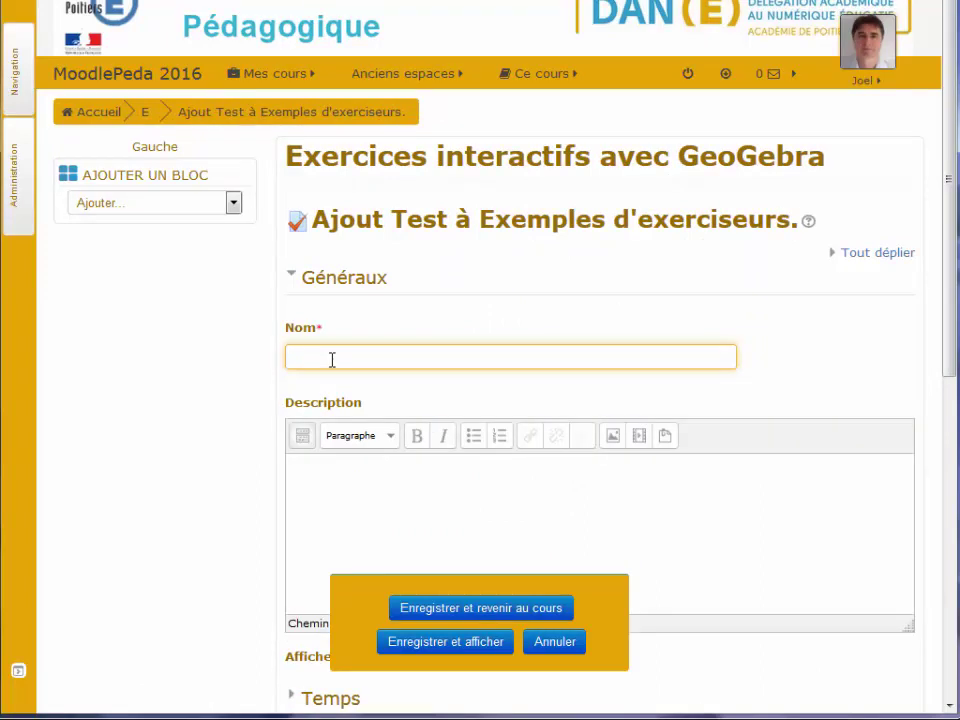
{"action": "type", "text": "Essai"}
Examine the new test's timing and grading settings, including the available grading methods.
{"action": "left_click_drag", "start_coordinate": [951, 299], "coordinate": [956, 482]}
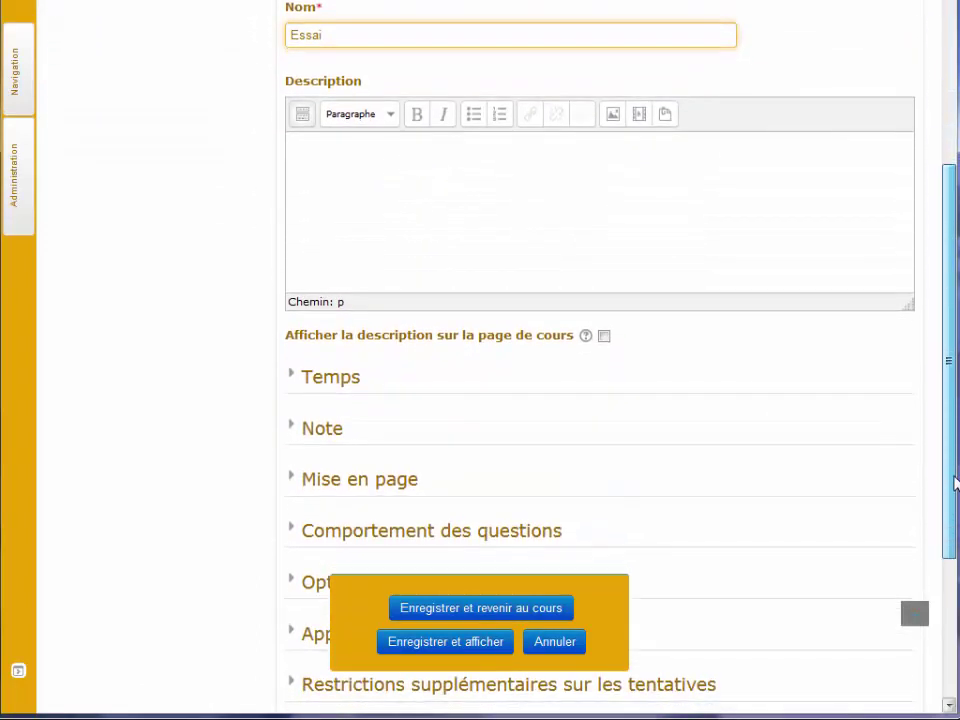
{"action": "left_click", "coordinate": [297, 385]}
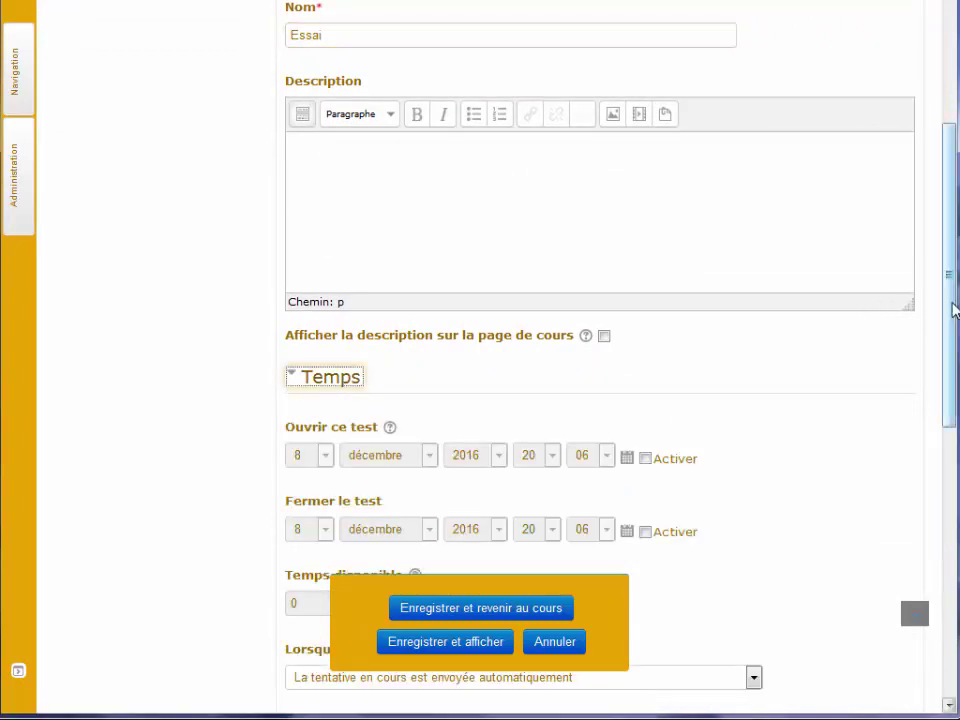
{"action": "left_click_drag", "start_coordinate": [954, 306], "coordinate": [952, 420]}
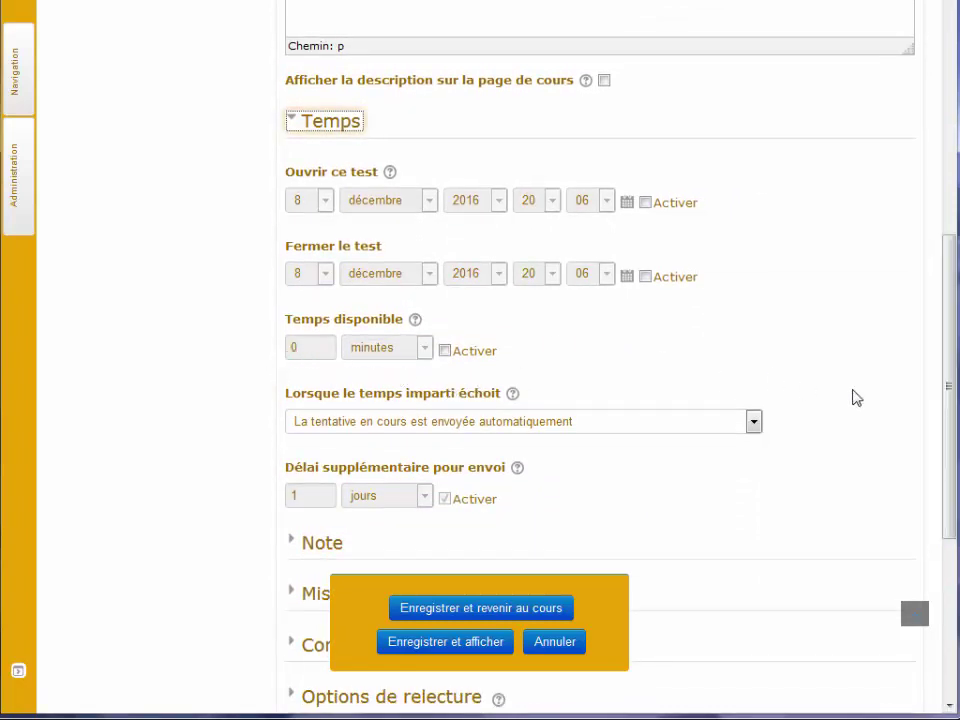
{"action": "left_click_drag", "start_coordinate": [953, 360], "coordinate": [941, 491]}
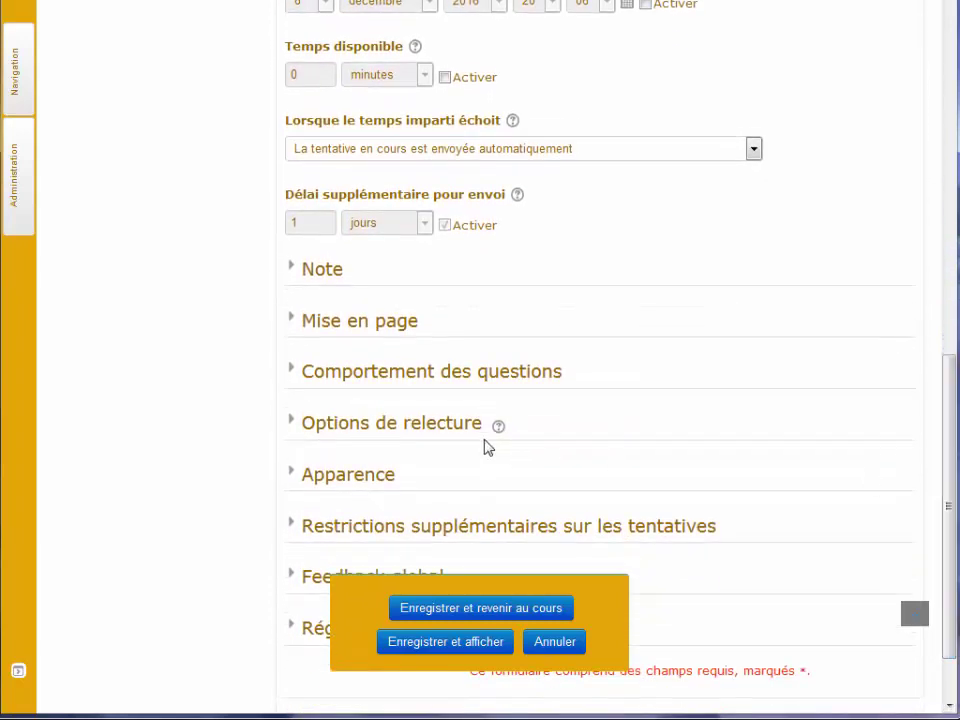
{"action": "left_click", "coordinate": [297, 270]}
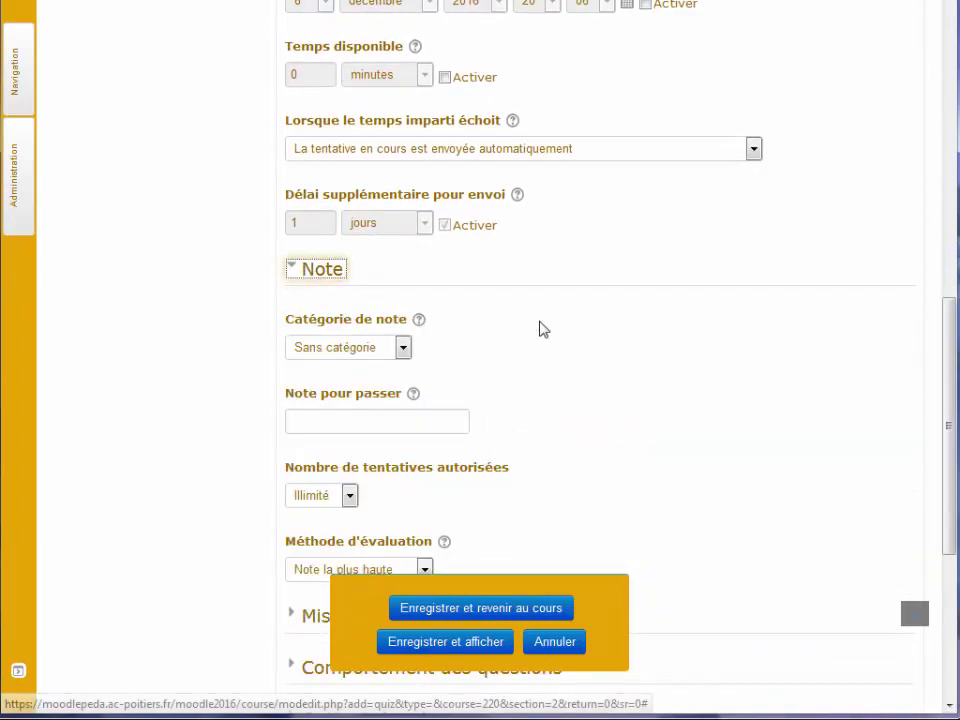
{"action": "left_click_drag", "start_coordinate": [950, 375], "coordinate": [945, 463]}
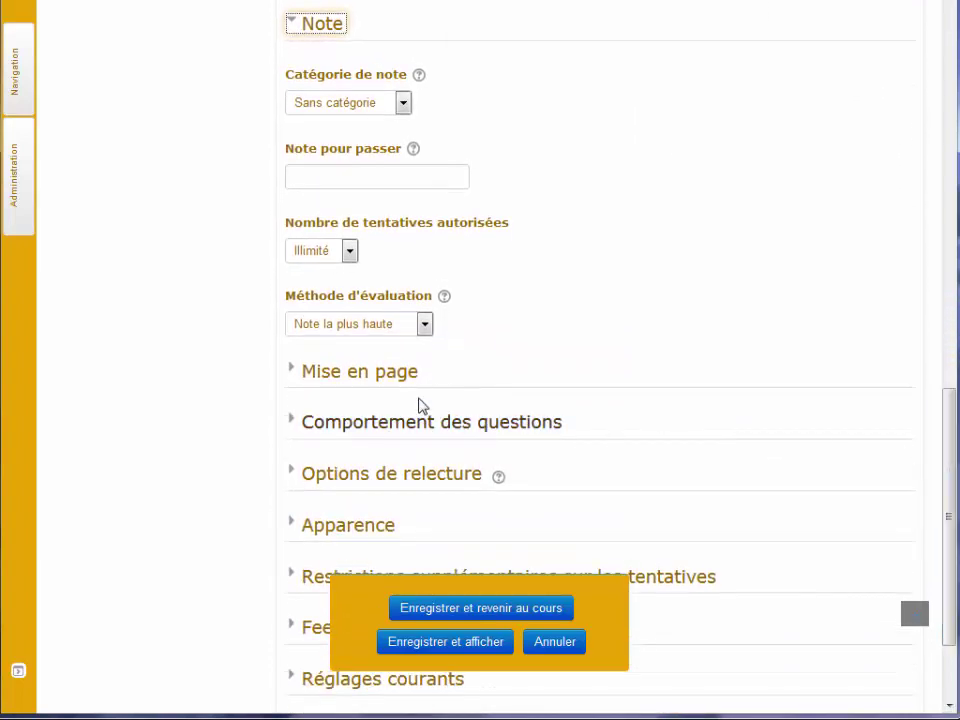
{"action": "left_click", "coordinate": [425, 330]}
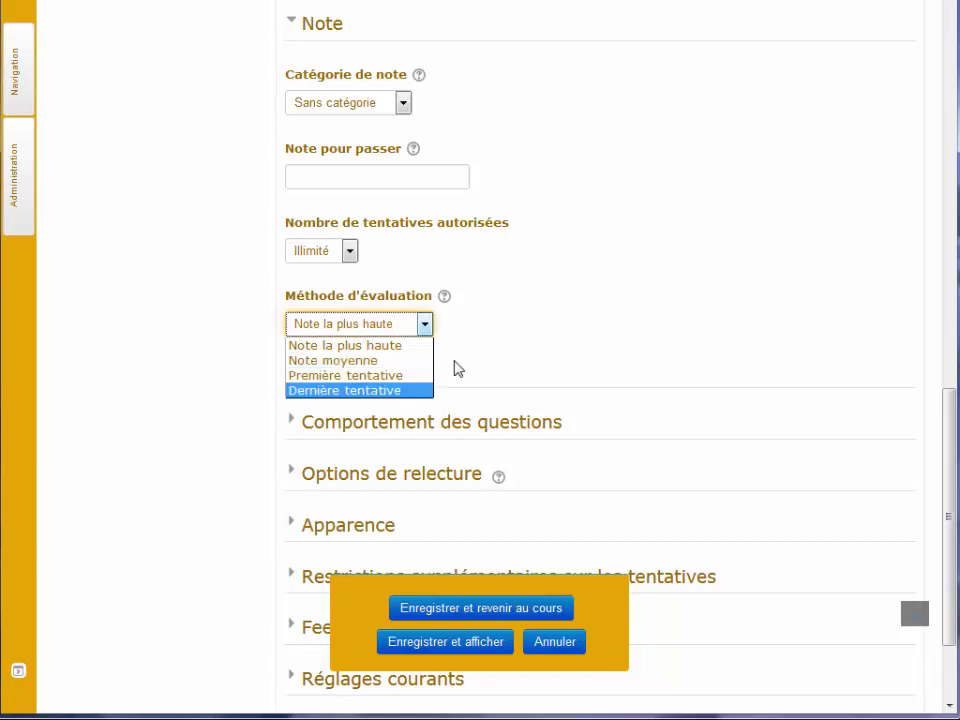
{"action": "left_click", "coordinate": [644, 323]}
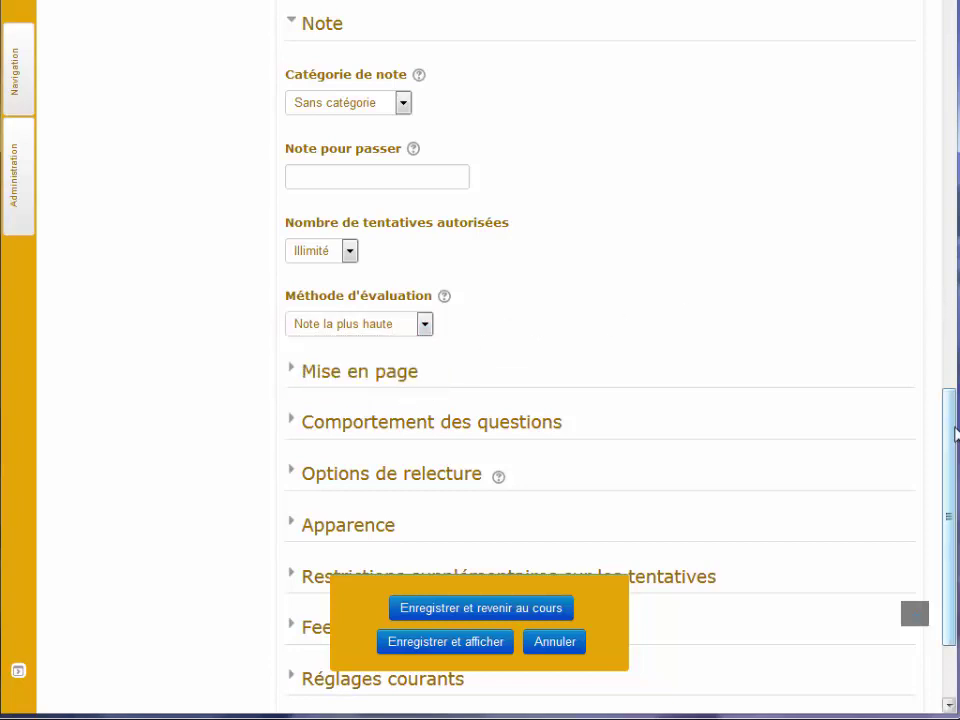
{"action": "left_click_drag", "start_coordinate": [949, 440], "coordinate": [949, 510]}
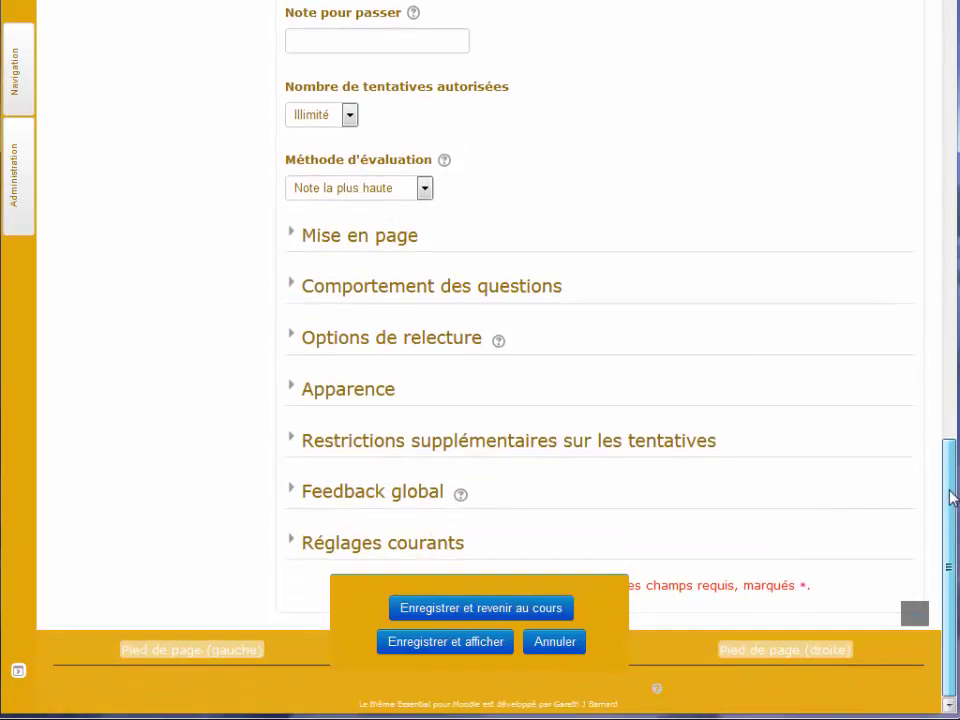
Save the test, return to the course and open the "Essai" test's question editing page.
{"action": "left_click", "coordinate": [513, 617]}
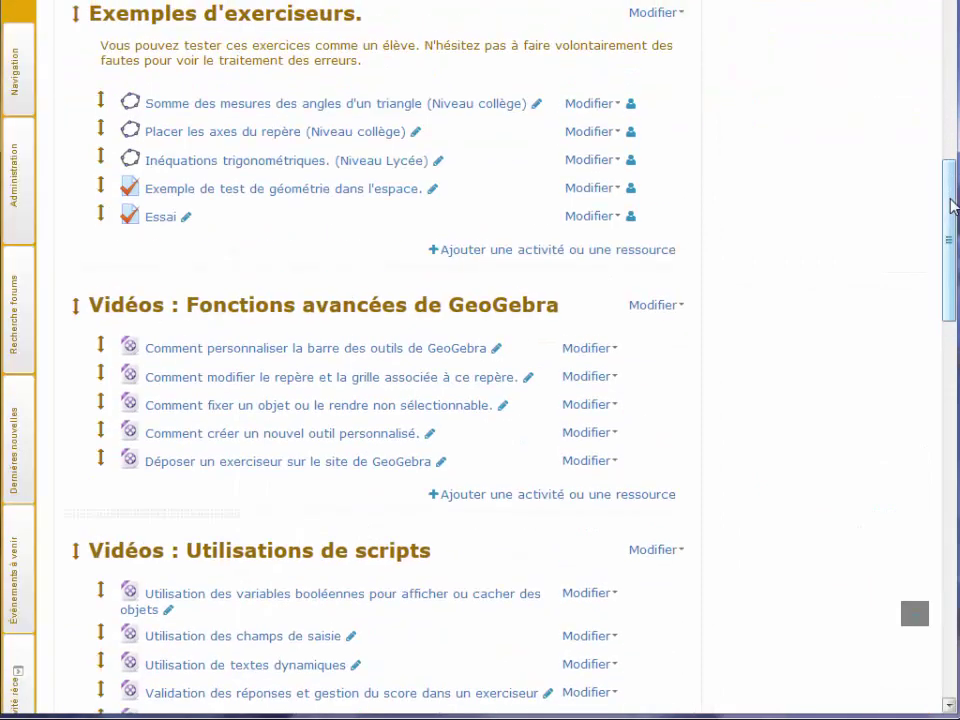
{"action": "left_click_drag", "start_coordinate": [952, 222], "coordinate": [951, 226]}
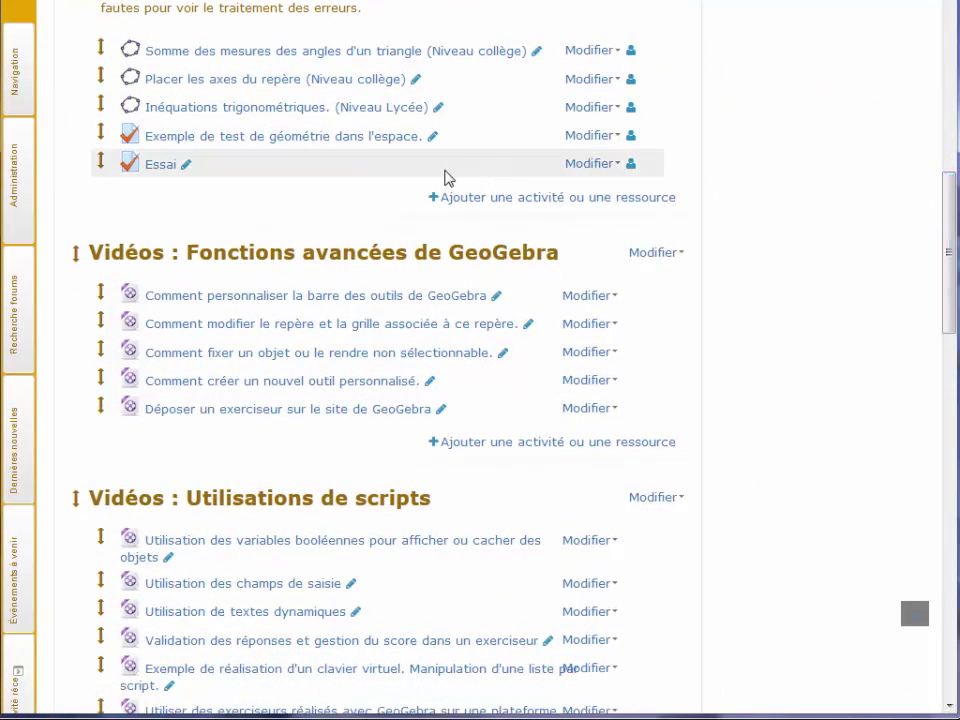
{"action": "left_click", "coordinate": [162, 165]}
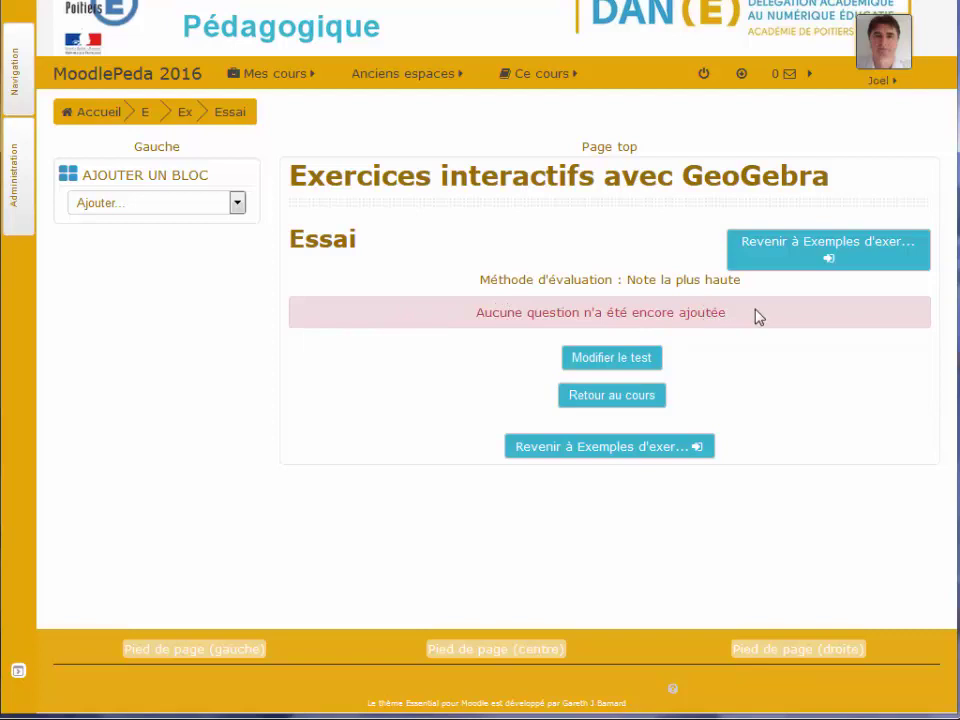
{"action": "left_click", "coordinate": [620, 360]}
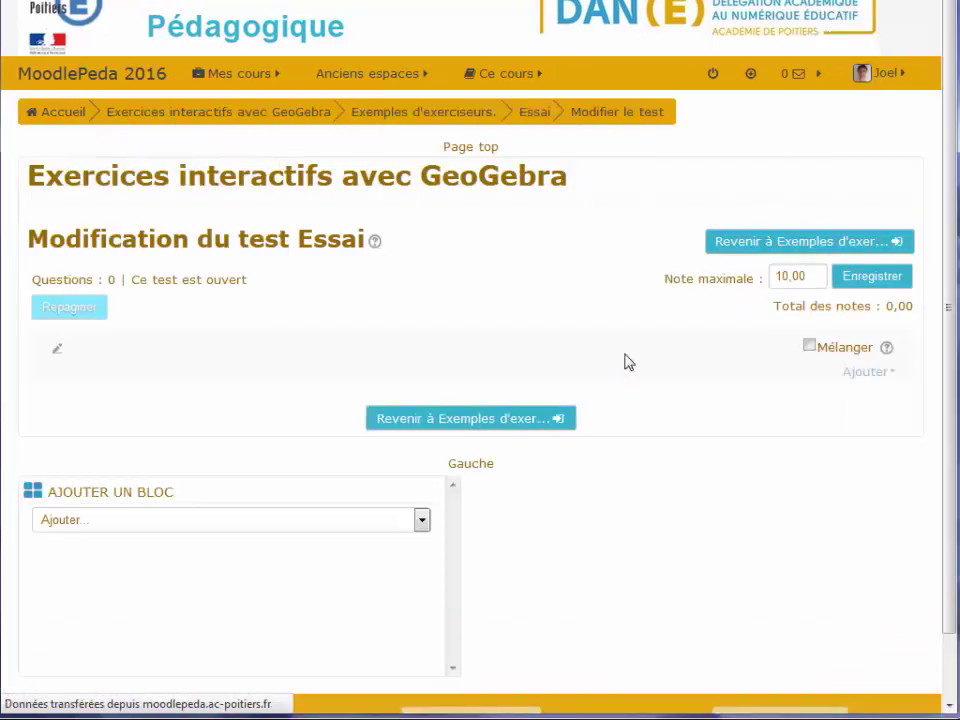
Enter 2 as the test's maximum grade.
{"action": "left_click", "coordinate": [809, 278]}
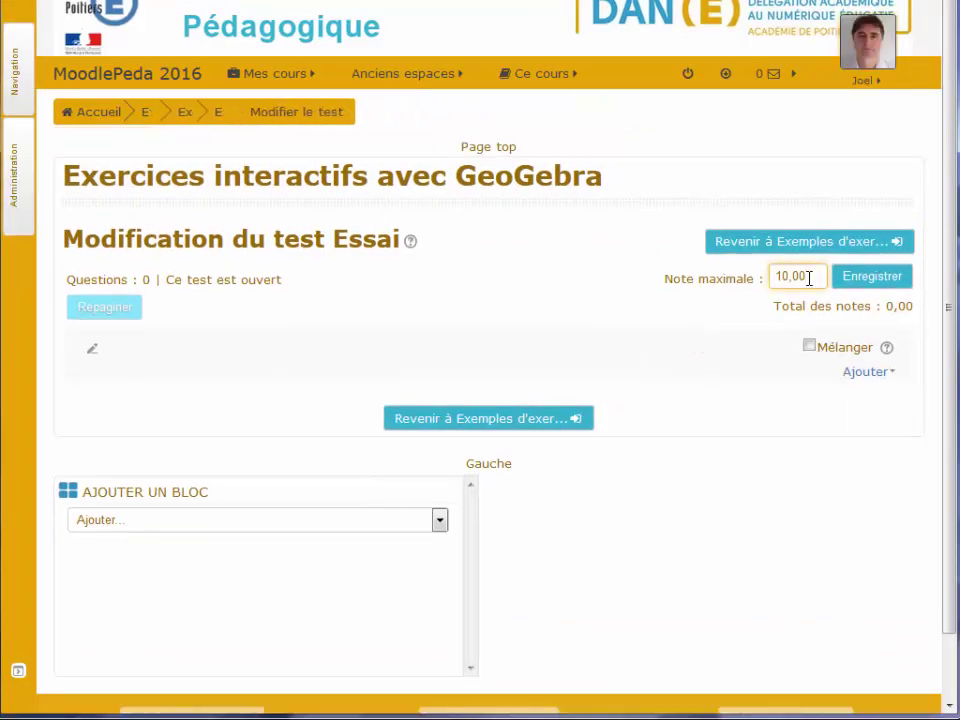
{"action": "key", "text": "BackSpace"}
{"action": "key", "text": "BackSpace"}
{"action": "key", "text": "BackSpace"}
{"action": "key", "text": "BackSpace"}
{"action": "type", "text": "2"}
{"action": "left_click", "coordinate": [729, 321]}
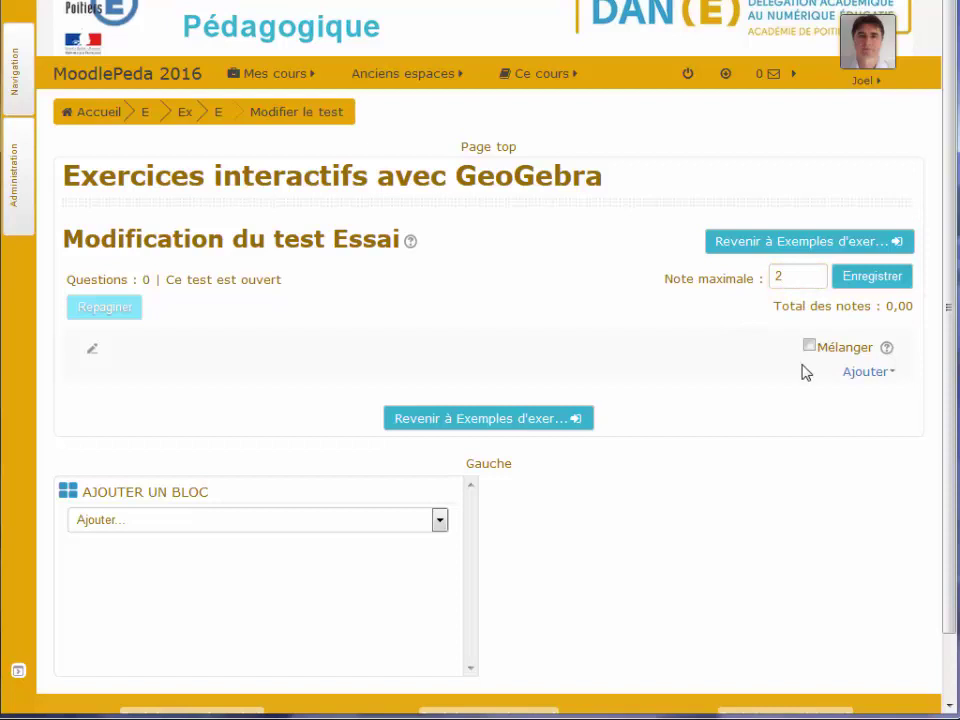
Add a new question of type GeoGebra to the test.
{"action": "left_click", "coordinate": [862, 378]}
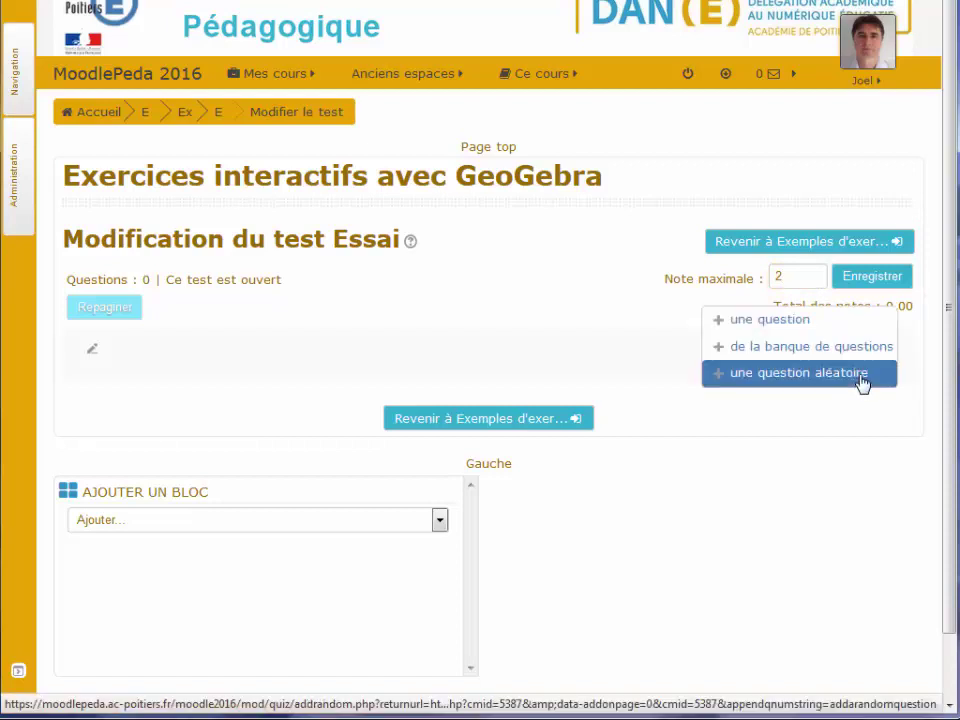
{"action": "left_click", "coordinate": [770, 320]}
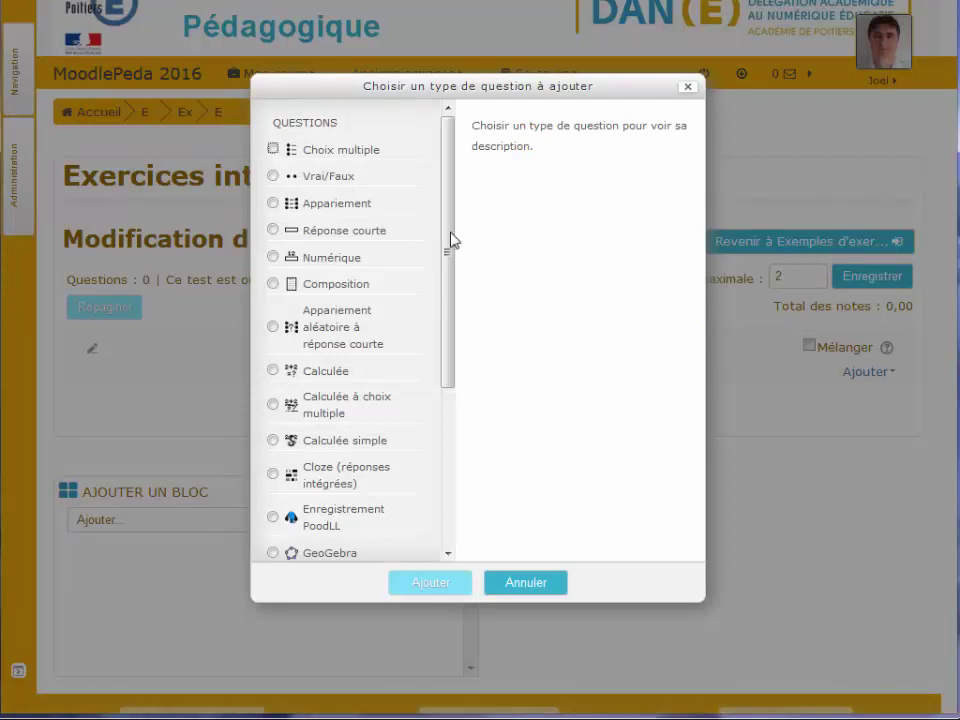
{"action": "left_click_drag", "start_coordinate": [452, 241], "coordinate": [449, 392]}
{"action": "left_click", "coordinate": [274, 324]}
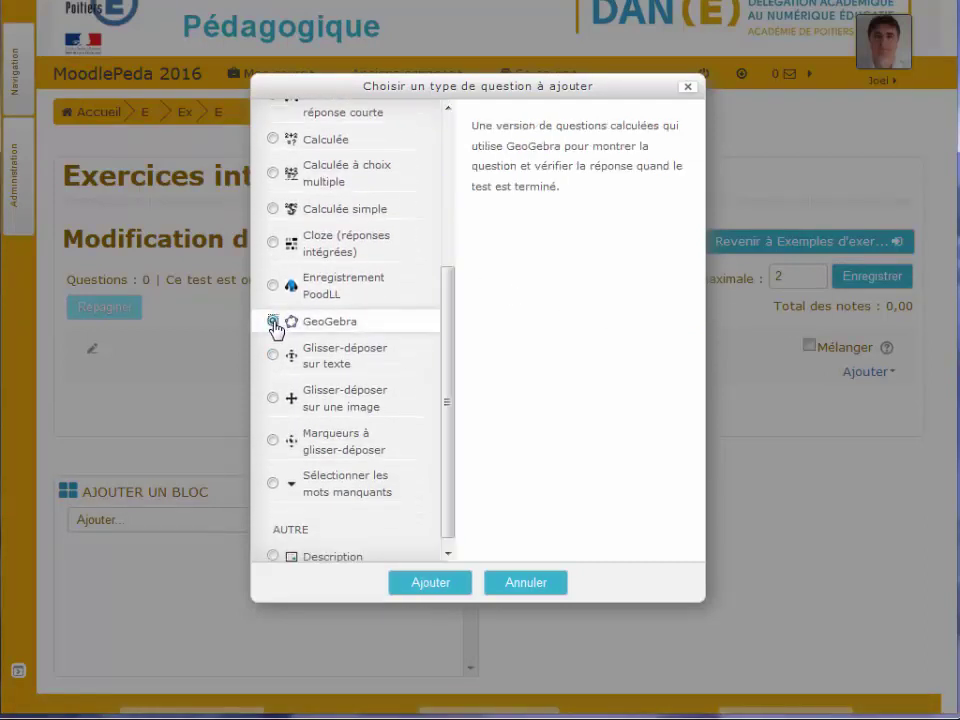
{"action": "left_click", "coordinate": [439, 583]}
Name the GeoGebra question "Question 1".
{"action": "left_click_drag", "start_coordinate": [953, 95], "coordinate": [955, 161]}
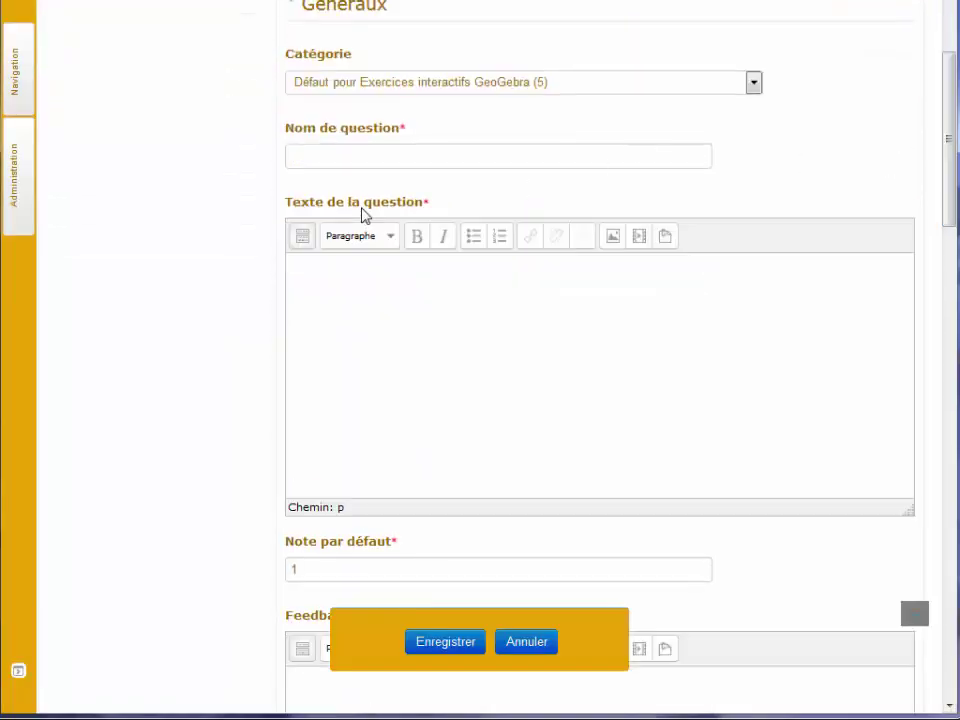
{"action": "left_click", "coordinate": [353, 164]}
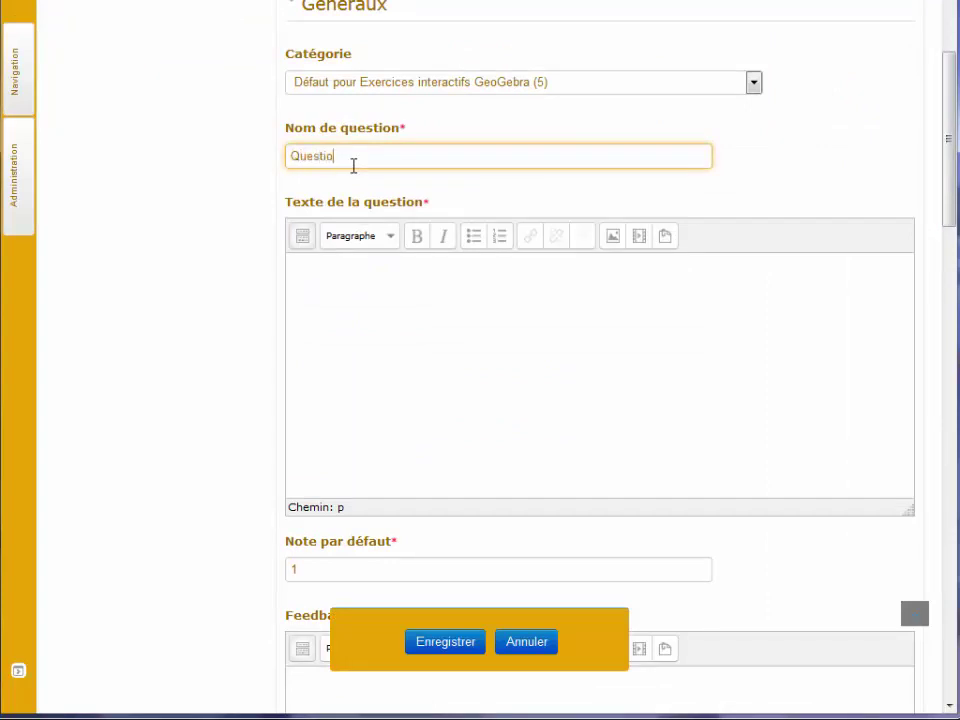
{"action": "type", "text": "Question 1"}
{"action": "scroll", "coordinate": [949, 214], "scroll_direction": "down", "scroll_amount": 1}
{"action": "scroll", "coordinate": [945, 219], "scroll_direction": "up", "scroll_amount": 1}
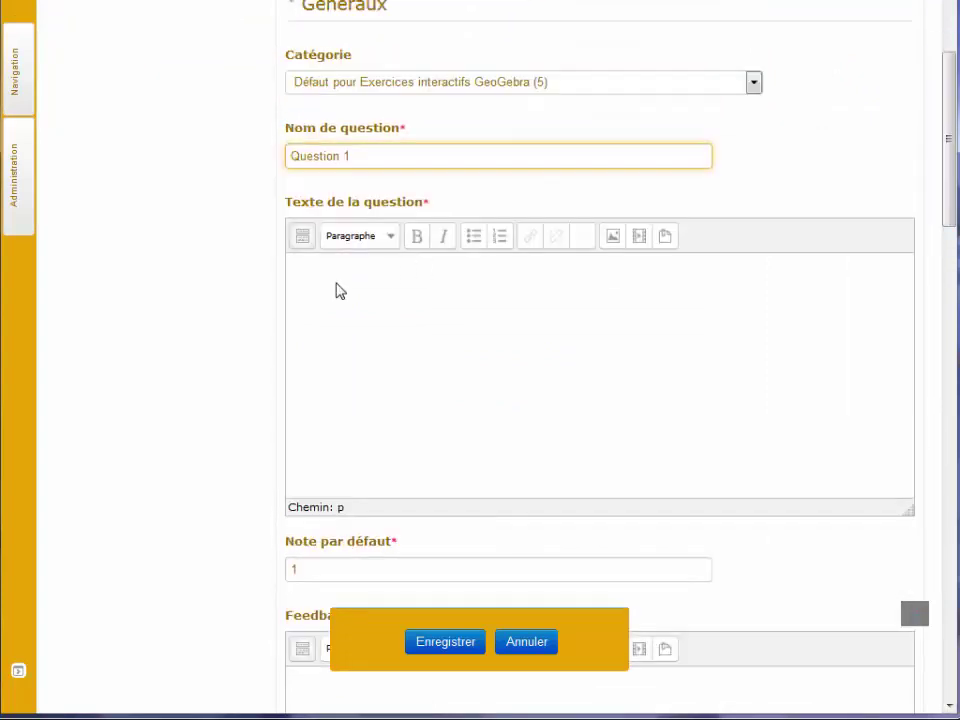
Enter the question text "Répondez à la question posée.".
{"action": "left_click", "coordinate": [296, 274]}
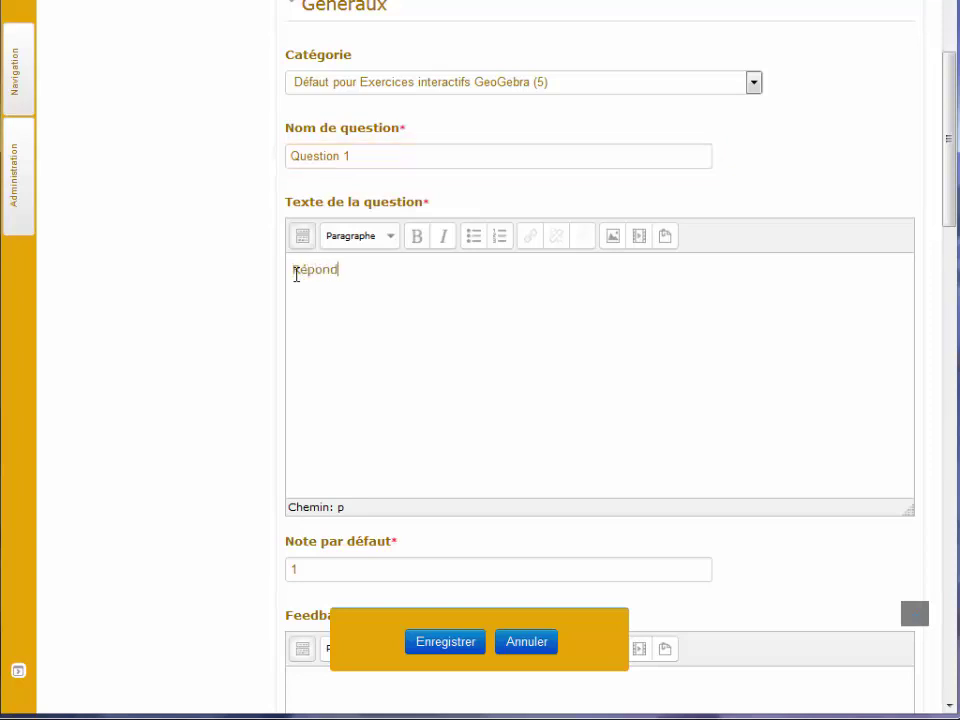
{"action": "type", "text": "Répondez à la question posée"}
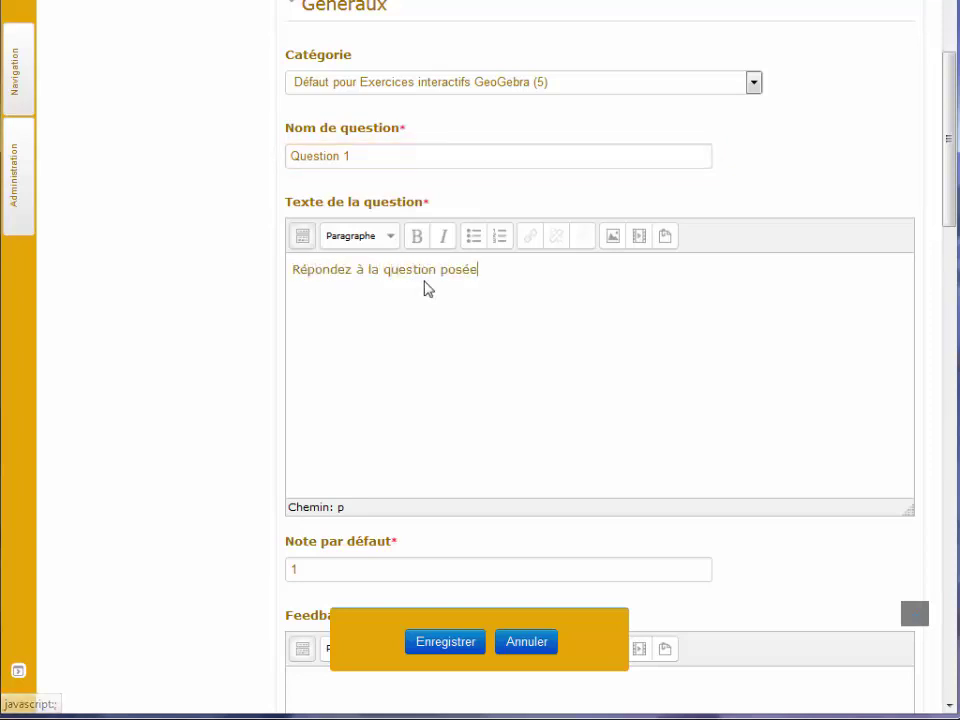
{"action": "left_click_drag", "start_coordinate": [953, 193], "coordinate": [950, 298]}
{"action": "type", "text": "."}
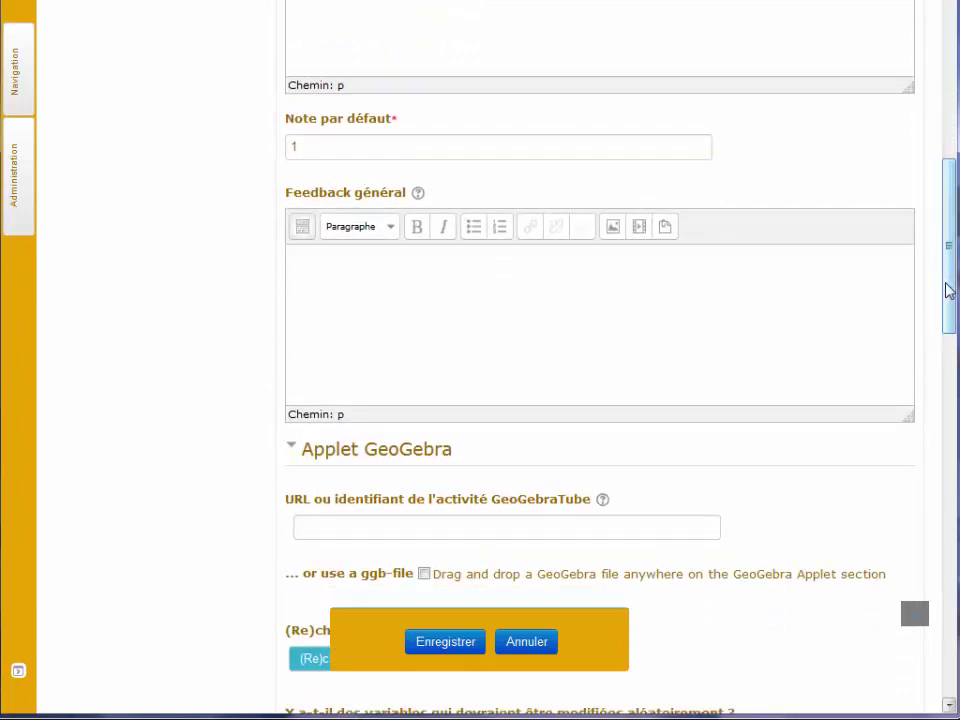
Choose a ggb-file as the question's applet source and load the GeoGebra exercise file into the applet section.
{"action": "left_click_drag", "start_coordinate": [949, 294], "coordinate": [953, 402]}
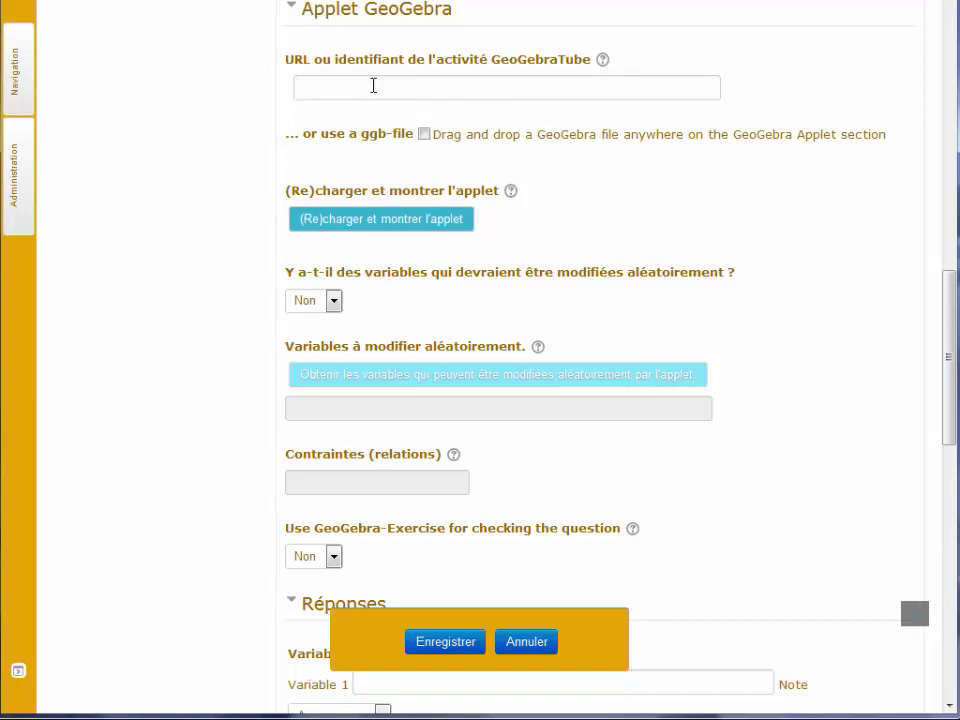
{"action": "left_click", "coordinate": [424, 134]}
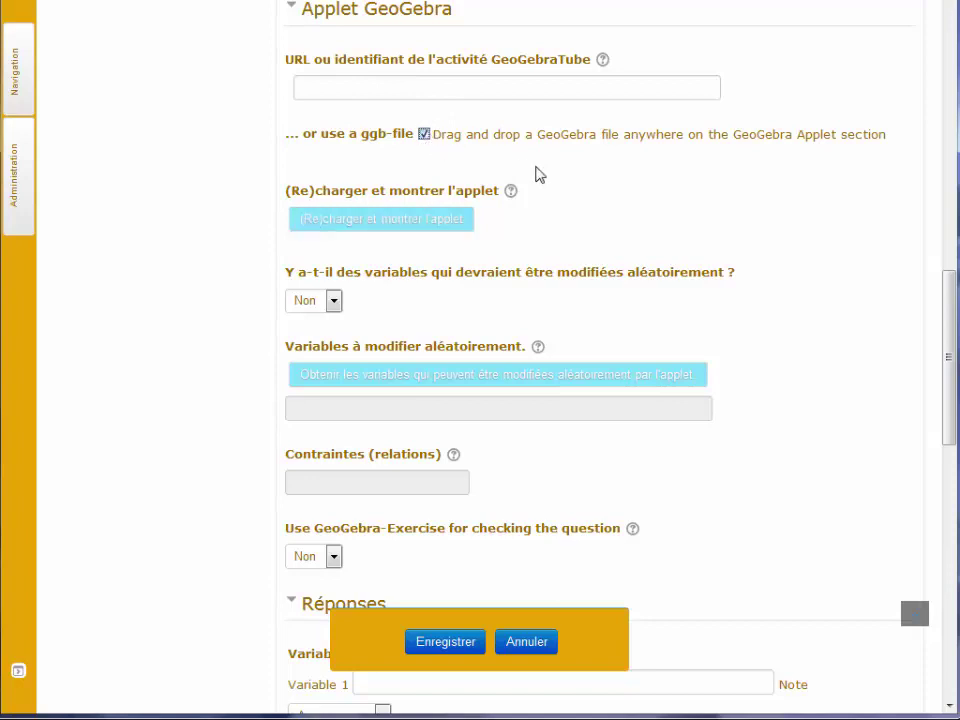
{"action": "left_click_drag", "start_coordinate": [949, 321], "coordinate": [952, 343]}
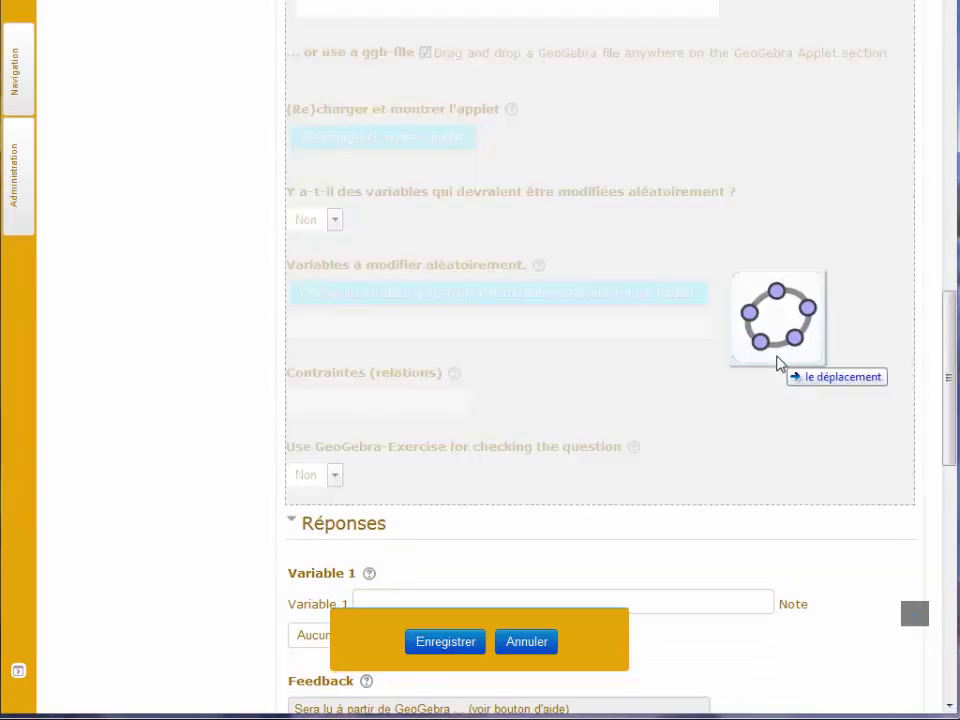
{"action": "left_click_drag", "start_coordinate": [778, 364], "coordinate": [570, 283]}
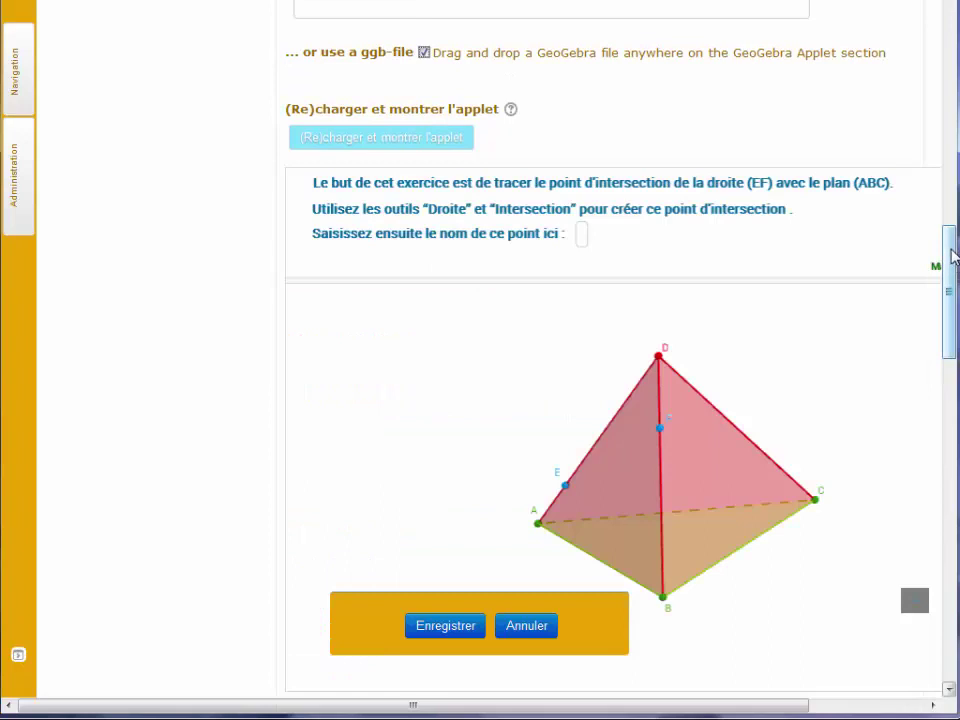
Hide the reset construction icon and show the toolbar in the GeoGebra applet's advanced settings.
{"action": "left_click_drag", "start_coordinate": [952, 255], "coordinate": [951, 363]}
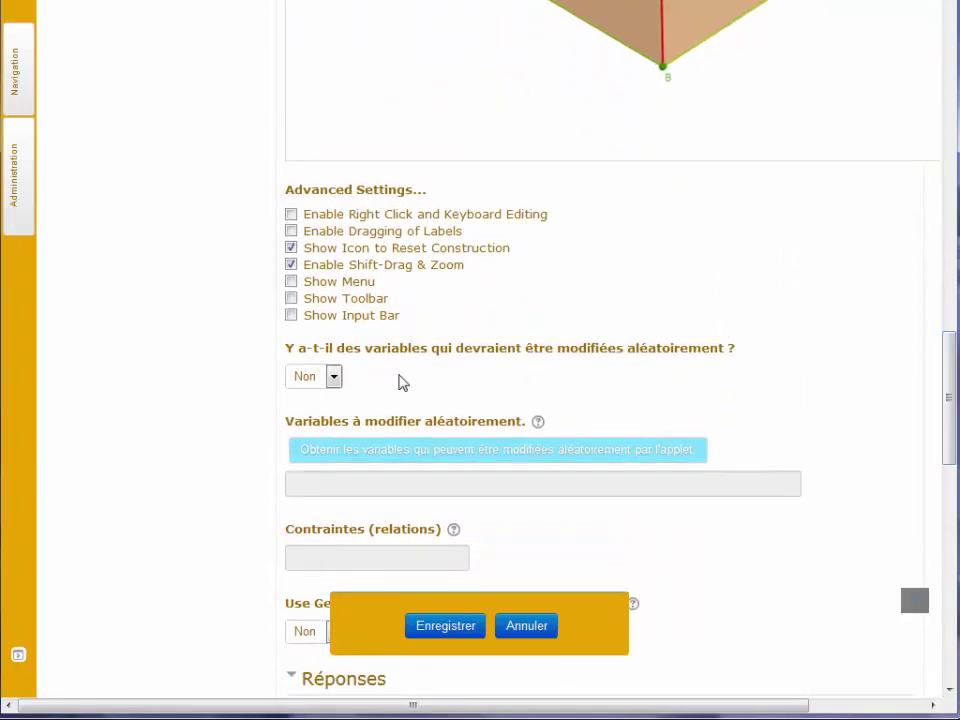
{"action": "left_click", "coordinate": [291, 267]}
{"action": "left_click", "coordinate": [292, 301]}
{"action": "left_click_drag", "start_coordinate": [952, 444], "coordinate": [951, 335]}
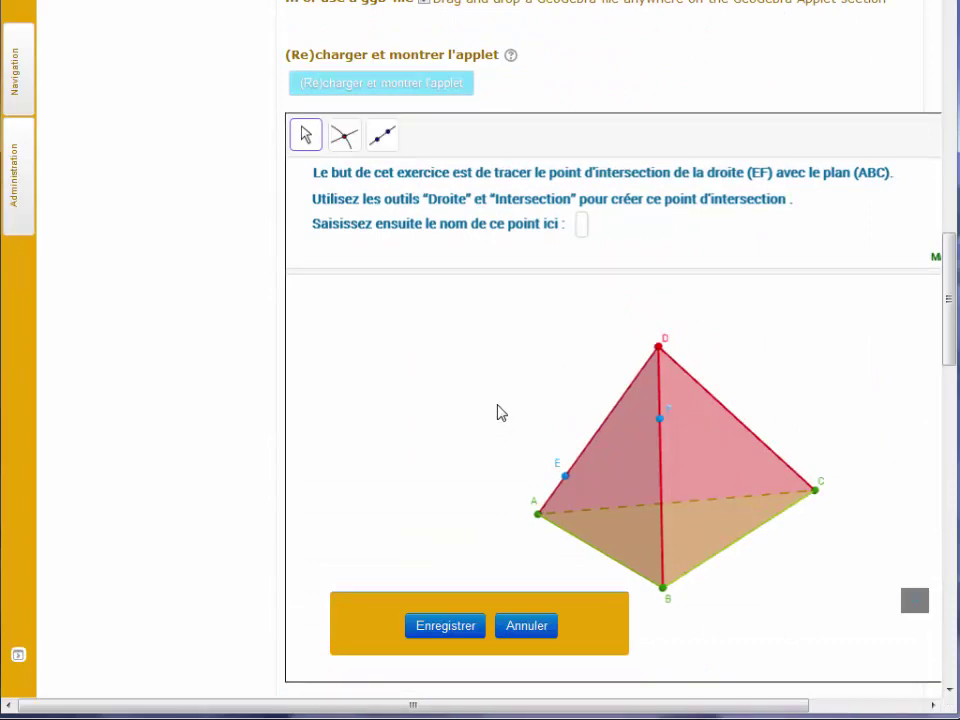
Set the grade of answer variable 3, "juste", to 100% and save Question 1.
{"action": "left_click_drag", "start_coordinate": [952, 285], "coordinate": [953, 440]}
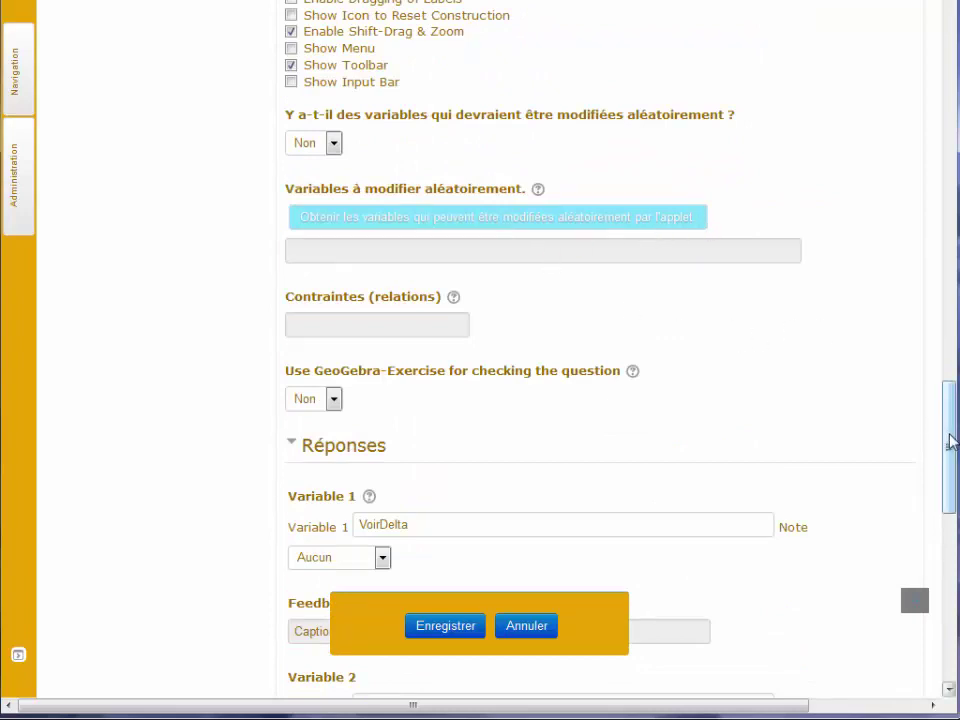
{"action": "left_click_drag", "start_coordinate": [953, 440], "coordinate": [953, 483]}
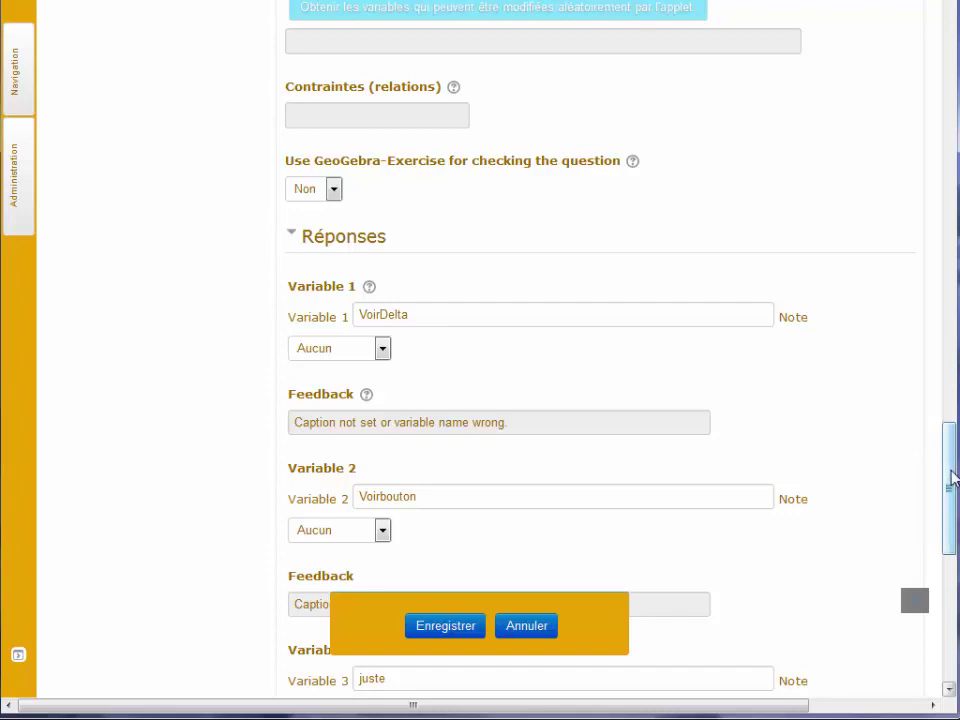
{"action": "mouse_move", "coordinate": [952, 478]}
{"action": "left_mouse_down"}
{"action": "mouse_move", "coordinate": [952, 468]}
{"action": "mouse_move", "coordinate": [952, 478]}
{"action": "left_mouse_up"}
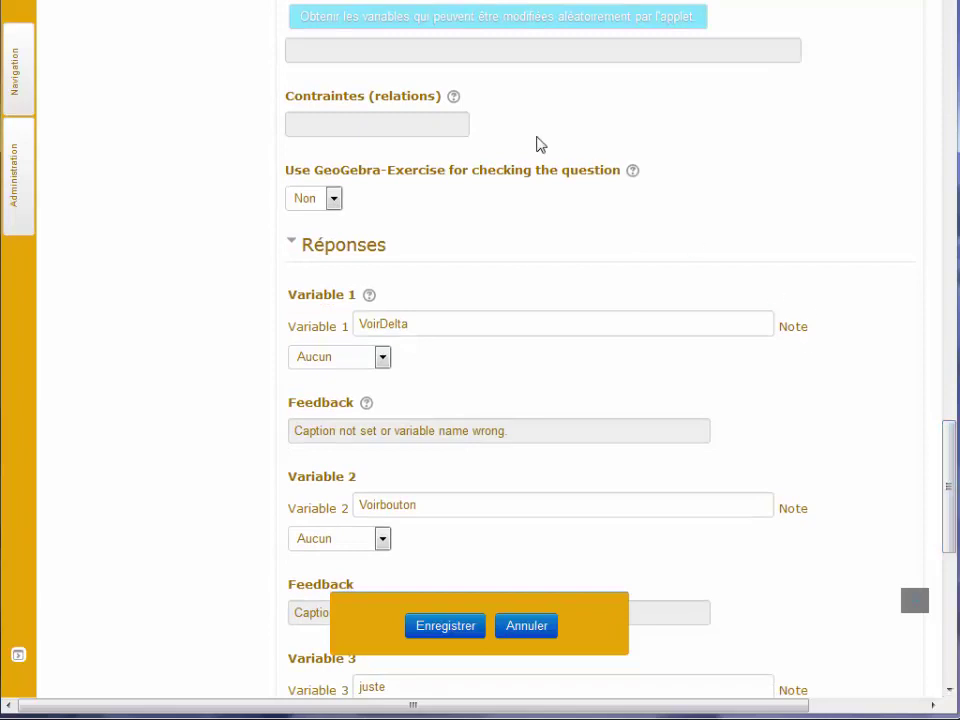
{"action": "scroll", "coordinate": [508, 145], "scroll_direction": "down", "scroll_amount": 3}
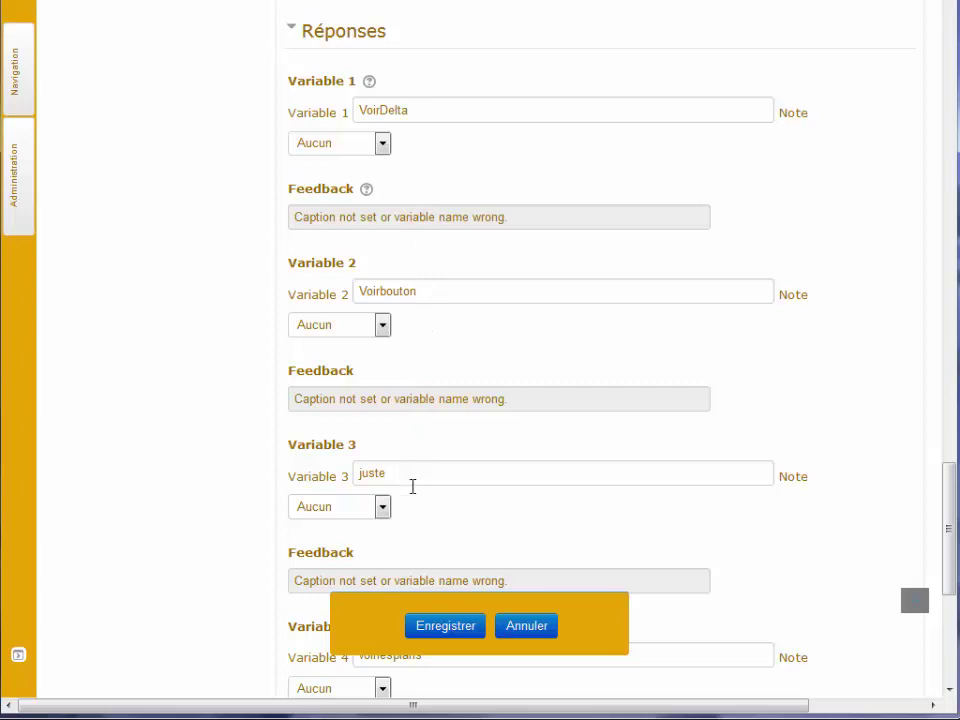
{"action": "scroll", "coordinate": [712, 517], "scroll_direction": "down", "scroll_amount": 2}
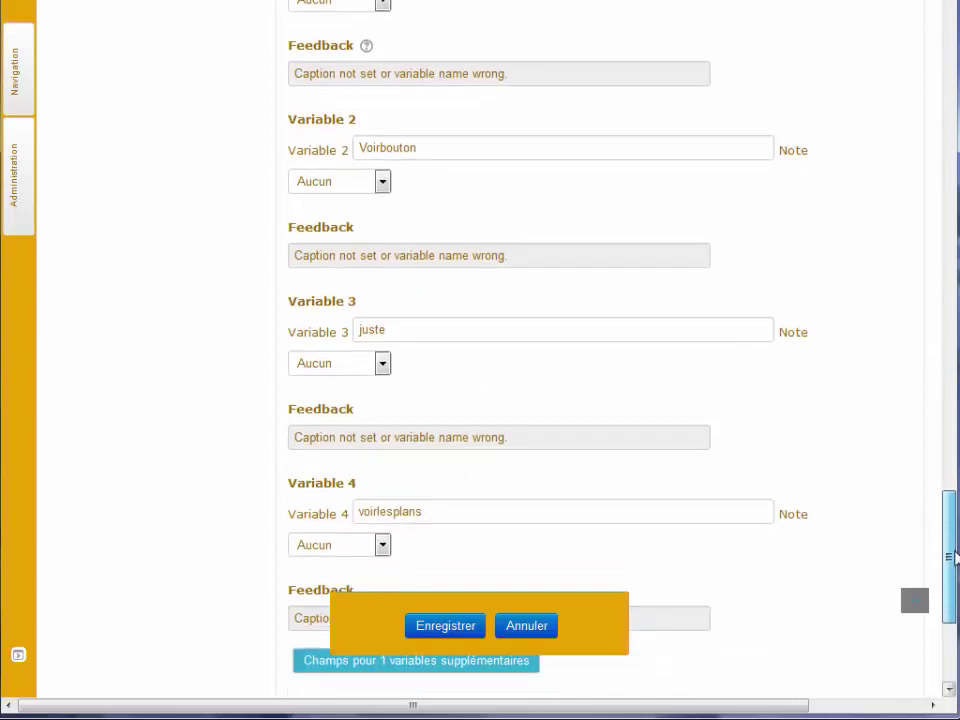
{"action": "scroll", "coordinate": [546, 420], "scroll_direction": "up", "scroll_amount": 1}
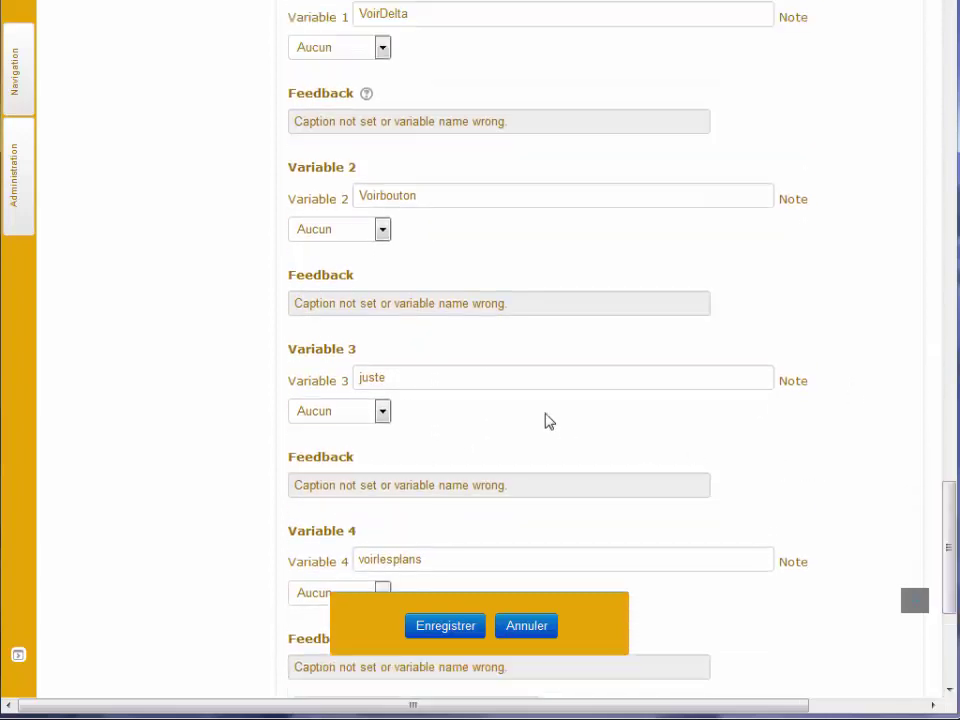
{"action": "left_click", "coordinate": [382, 413]}
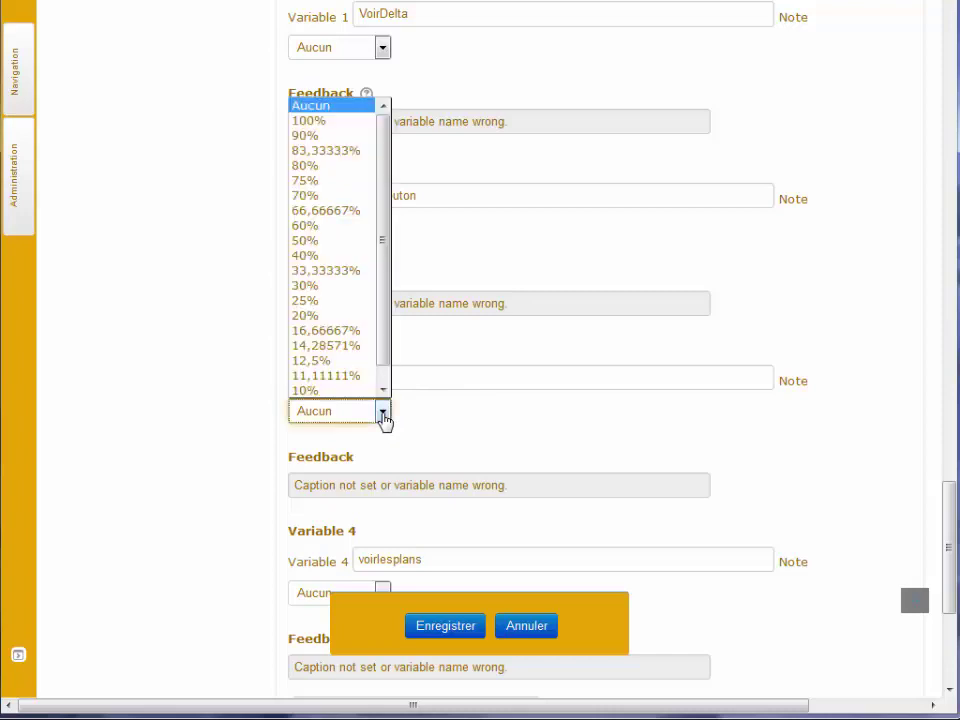
{"action": "left_click", "coordinate": [323, 126]}
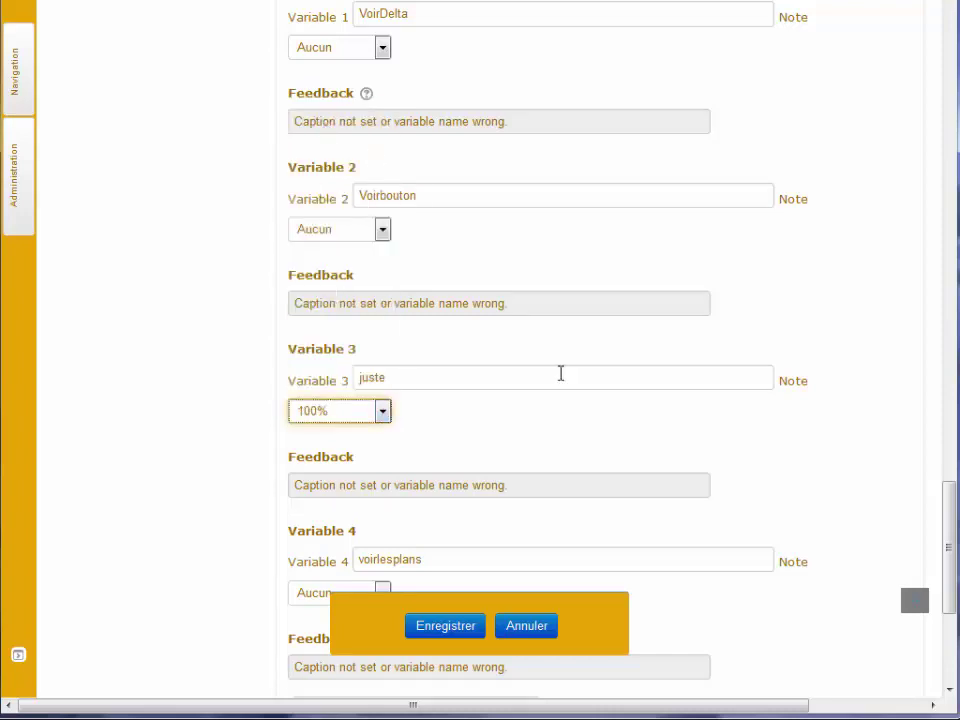
{"action": "left_click_drag", "start_coordinate": [949, 546], "coordinate": [950, 625]}
{"action": "left_click", "coordinate": [453, 528]}
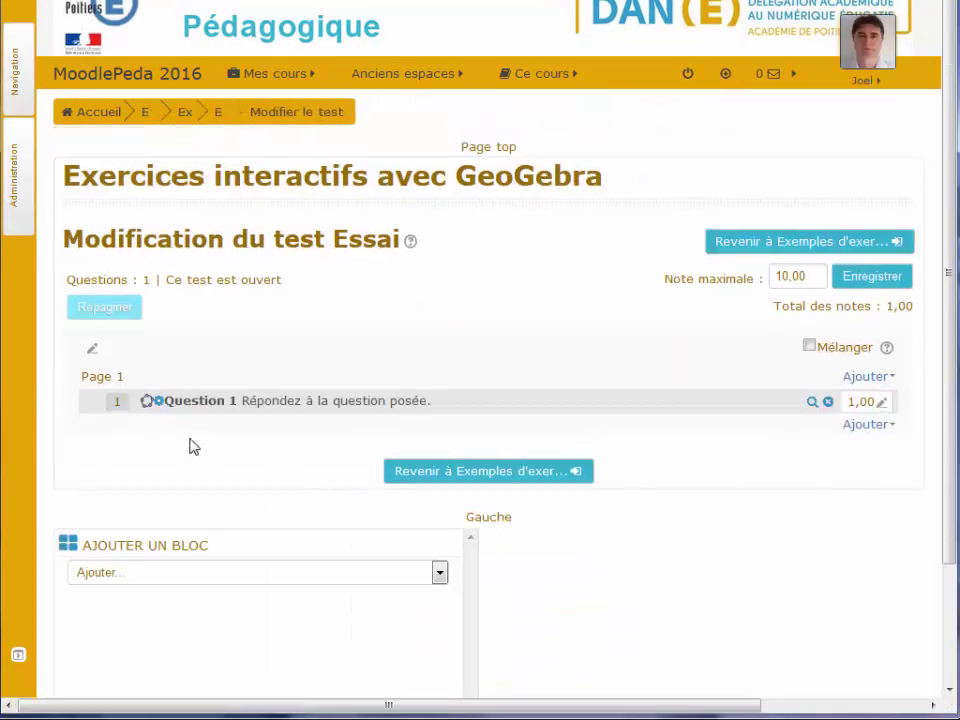
Add a second new question of type GeoGebra to the end of the Essai test.
{"action": "left_click", "coordinate": [13, 213]}
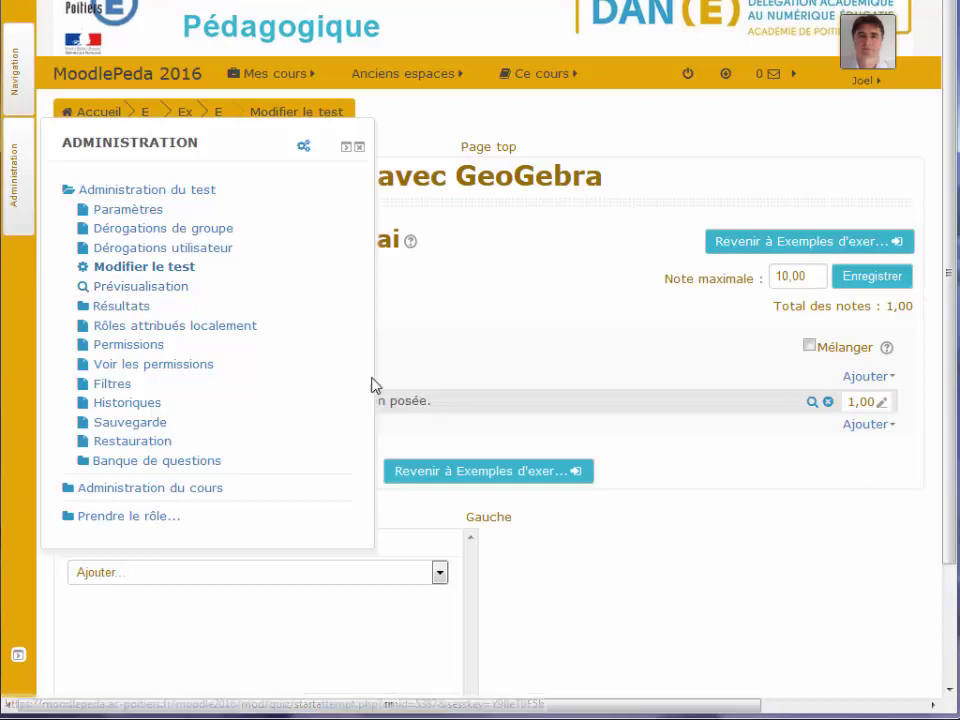
{"action": "left_click", "coordinate": [872, 424]}
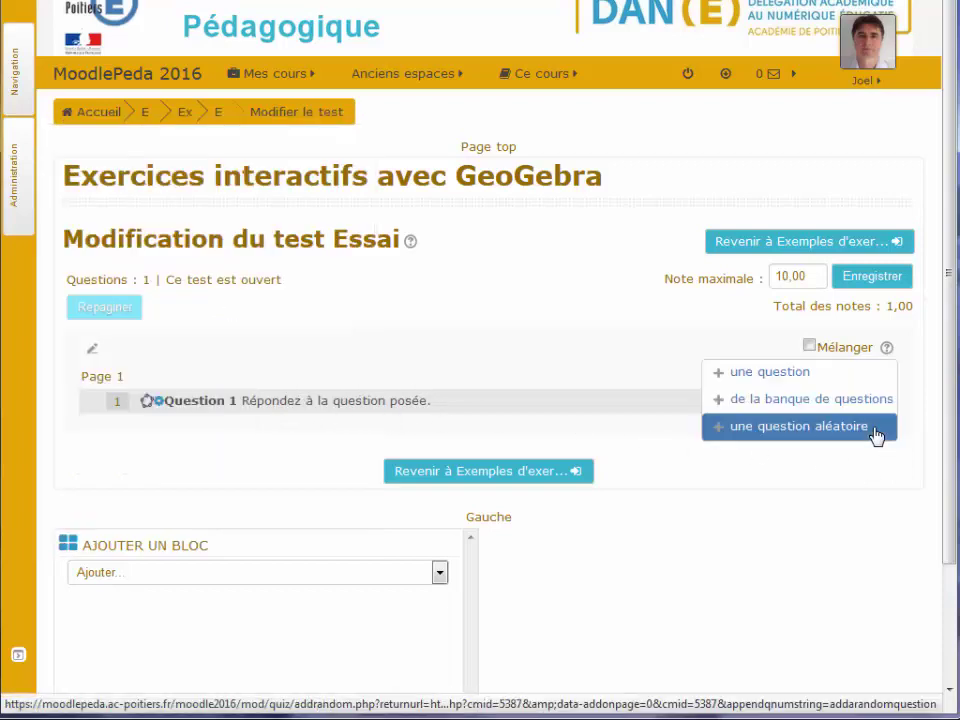
{"action": "left_click", "coordinate": [790, 380]}
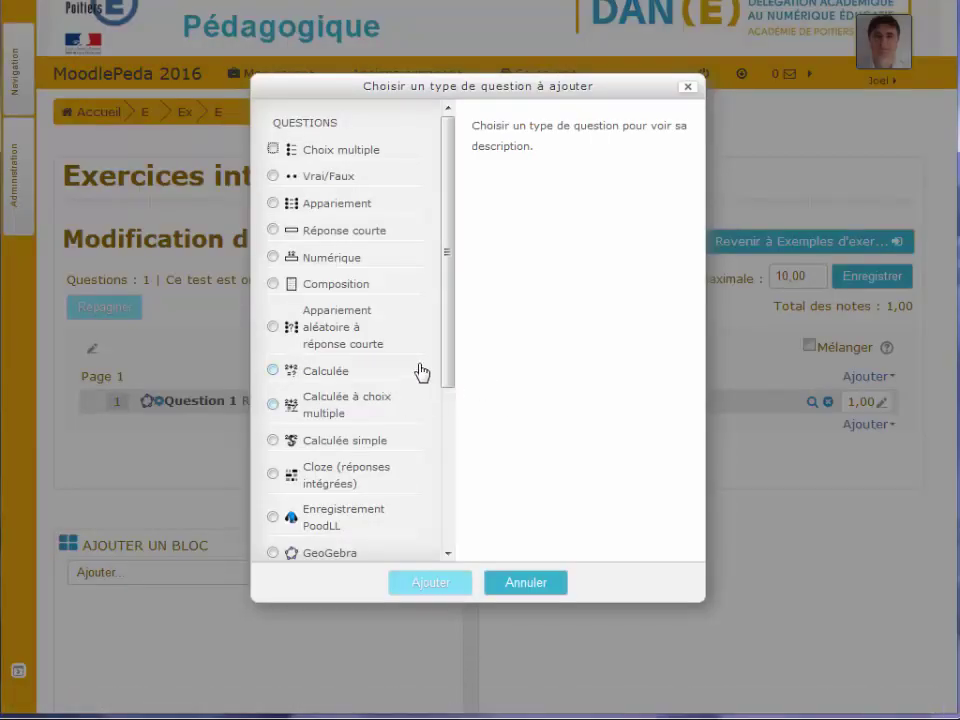
{"action": "left_click_drag", "start_coordinate": [443, 367], "coordinate": [443, 527]}
{"action": "left_click", "coordinate": [274, 311]}
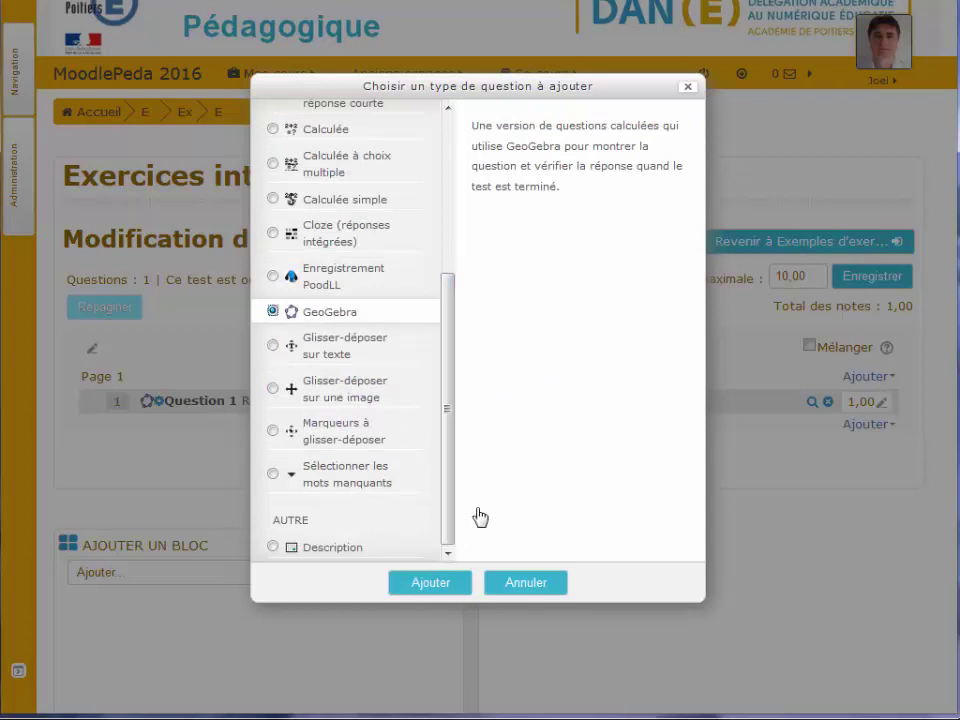
{"action": "left_click", "coordinate": [450, 586]}
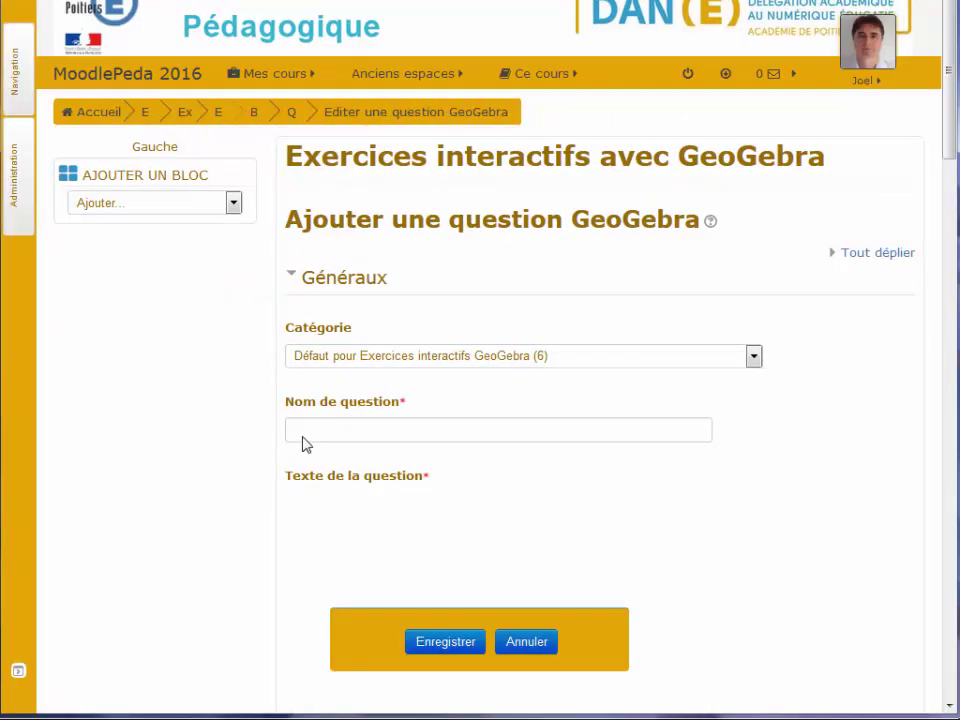
Name the new question "Question 2" and enter the question text "Répondes à la question posée".
{"action": "left_click", "coordinate": [309, 434]}
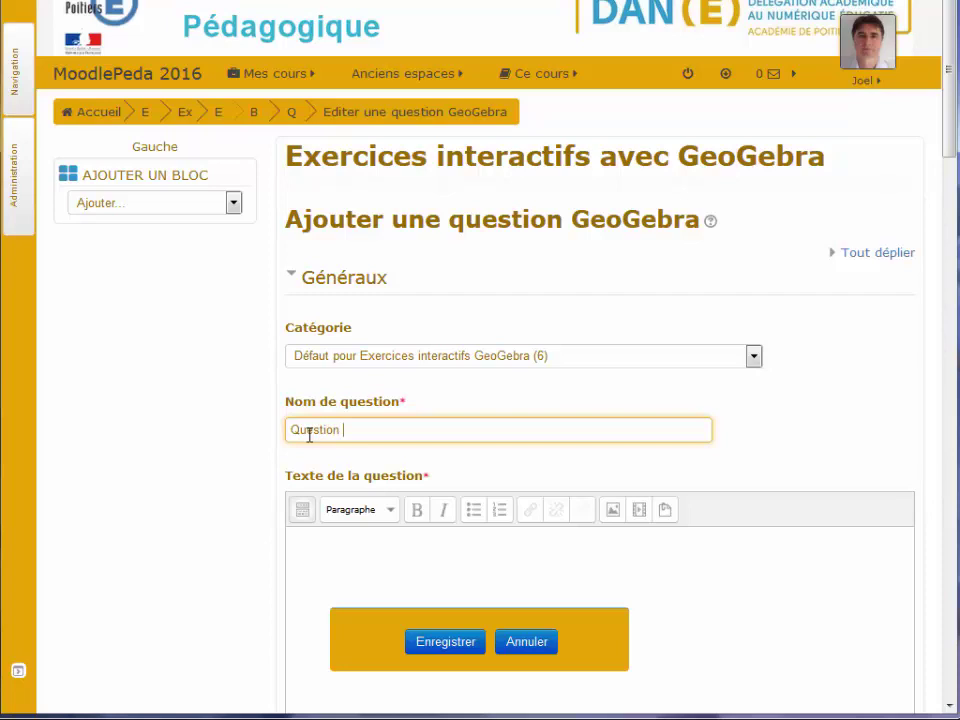
{"action": "scroll", "coordinate": [400, 432], "scroll_direction": "down", "scroll_amount": 3}
{"action": "left_click", "coordinate": [300, 259]}
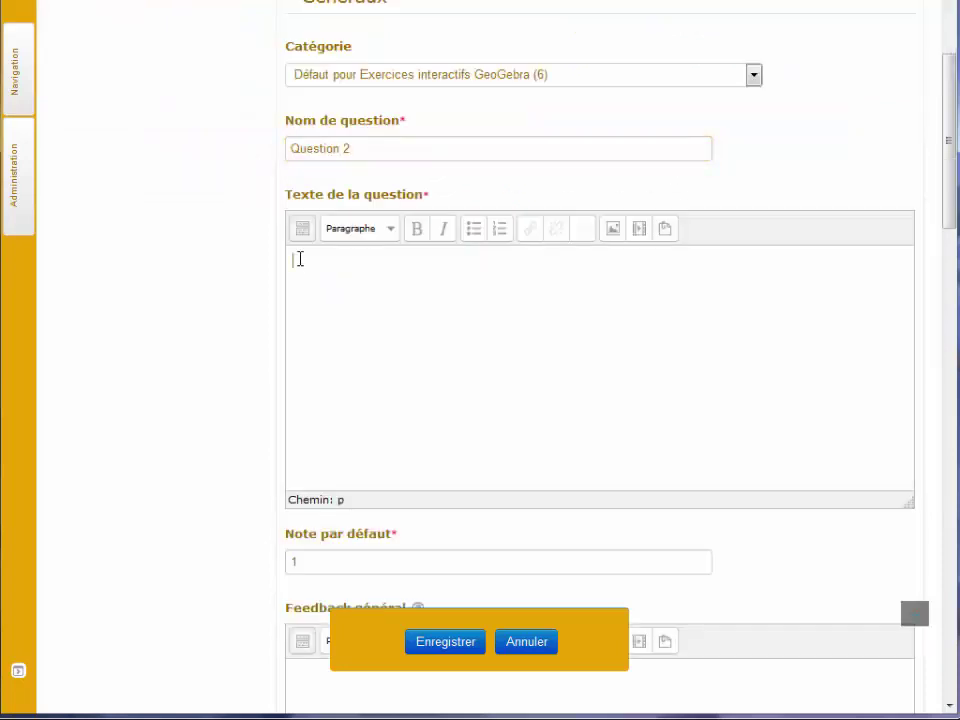
{"action": "type", "text": "Répondes à la que"}
Load the plane-intersection exercise as Question 2's ggb-file applet and hide its reset construction icon.
{"action": "scroll", "coordinate": [300, 259], "scroll_direction": "down", "scroll_amount": 5}
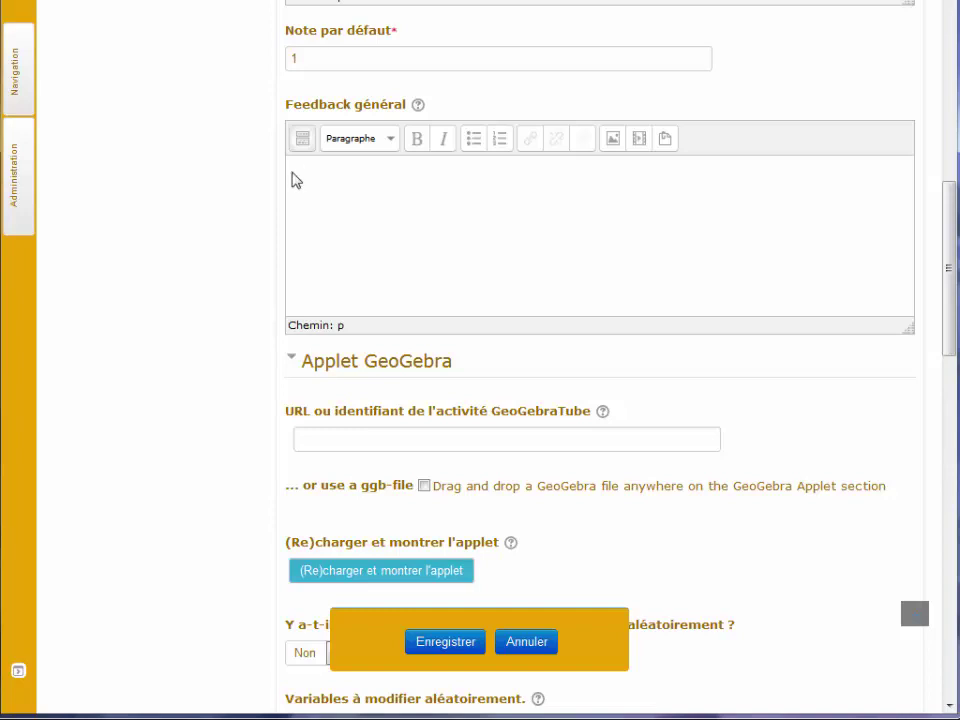
{"action": "left_click_drag", "start_coordinate": [953, 285], "coordinate": [949, 347]}
{"action": "left_click_drag", "start_coordinate": [897, 430], "coordinate": [514, 459]}
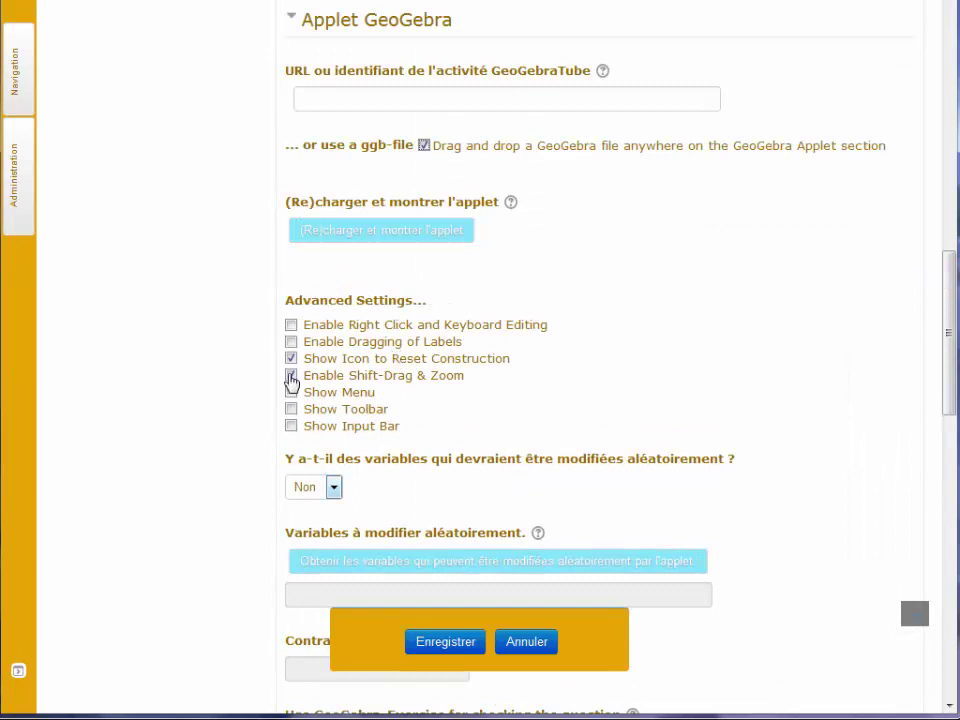
{"action": "left_click", "coordinate": [291, 375]}
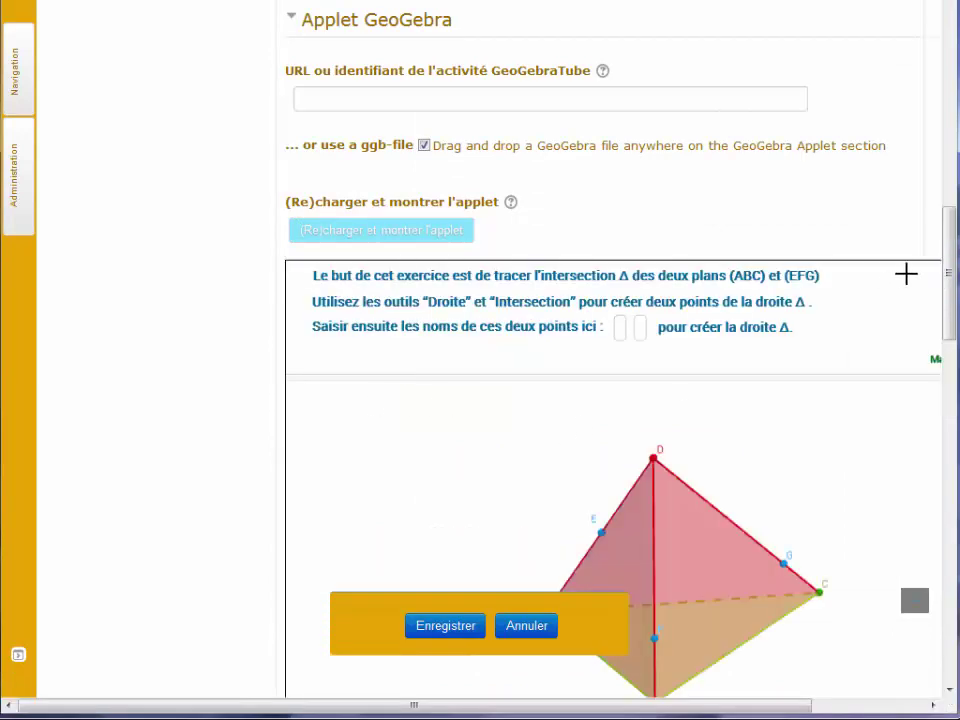
Give answer variable 3, "juste", a grade of 100% in Question 2 and save the question.
{"action": "left_click_drag", "start_coordinate": [952, 272], "coordinate": [952, 440]}
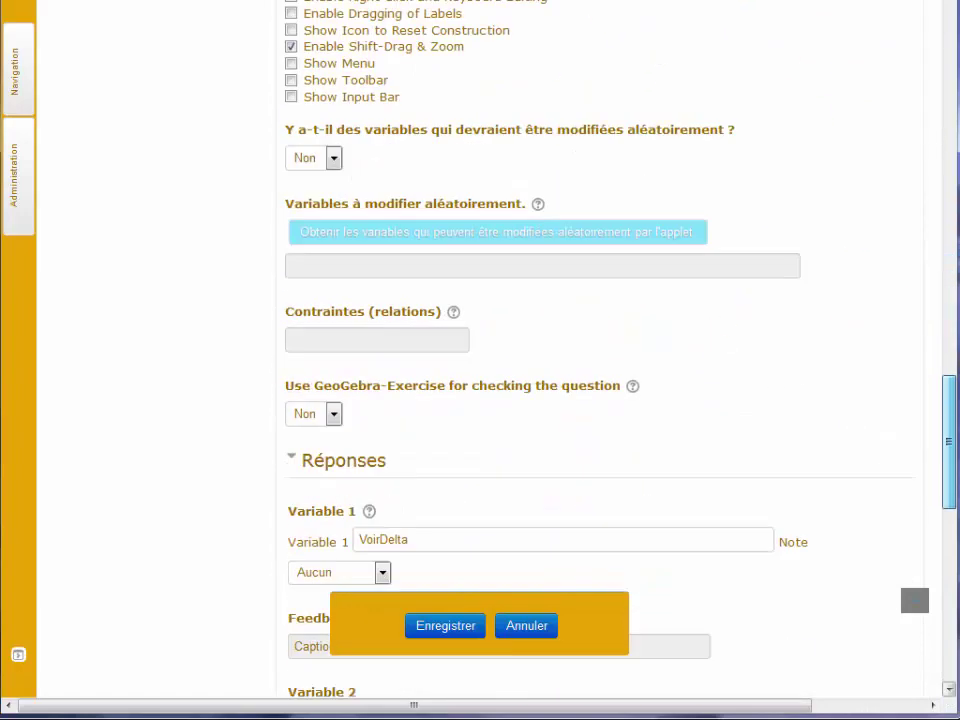
{"action": "scroll", "coordinate": [583, 210], "scroll_direction": "down", "scroll_amount": 10}
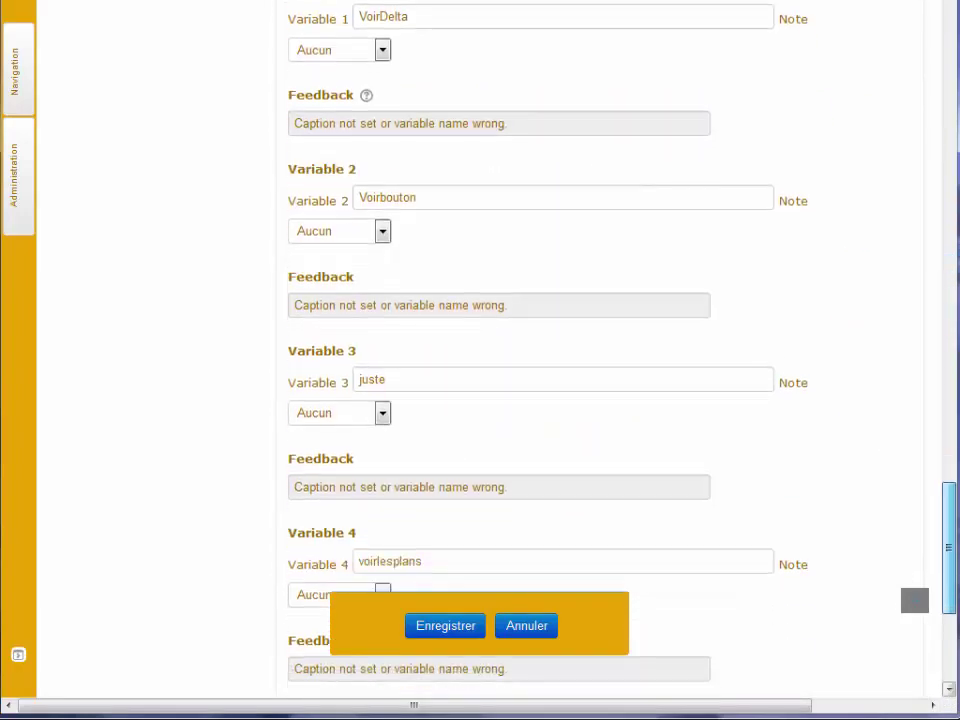
{"action": "scroll", "coordinate": [559, 379], "scroll_direction": "down", "scroll_amount": 2}
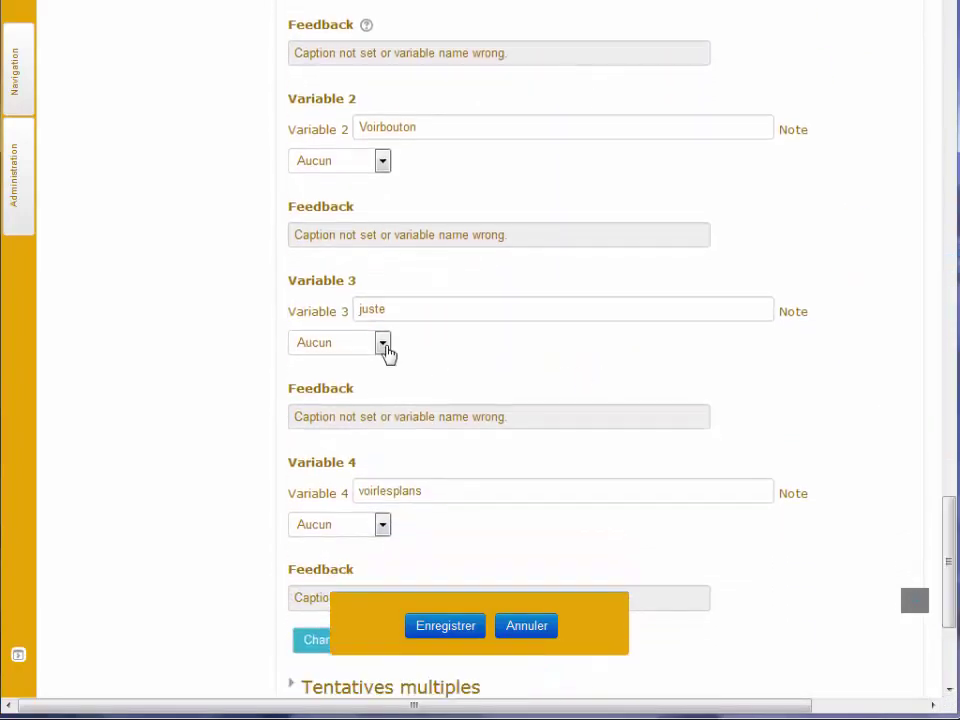
{"action": "left_click", "coordinate": [383, 343]}
{"action": "left_click", "coordinate": [349, 380]}
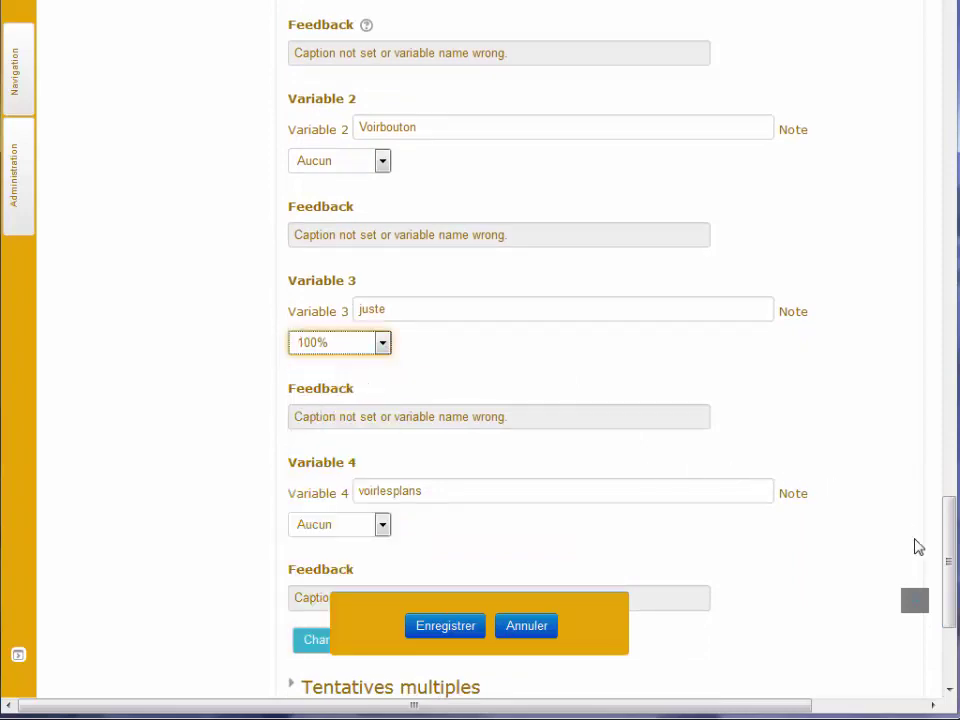
{"action": "left_click_drag", "start_coordinate": [949, 552], "coordinate": [949, 514]}
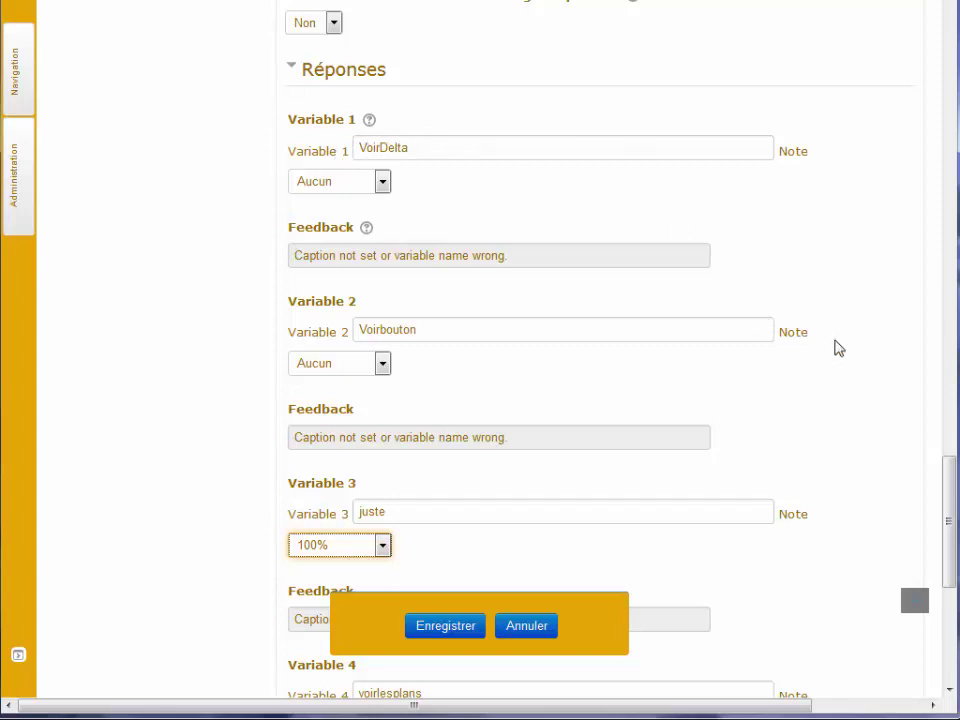
{"action": "left_click_drag", "start_coordinate": [953, 499], "coordinate": [951, 591]}
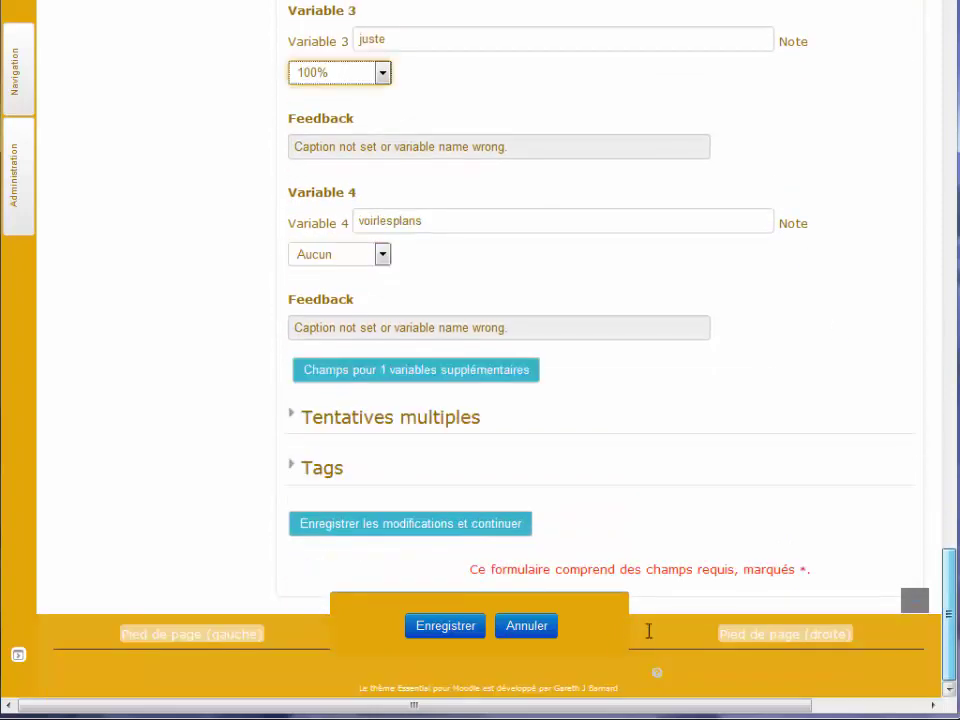
{"action": "left_click", "coordinate": [439, 626]}
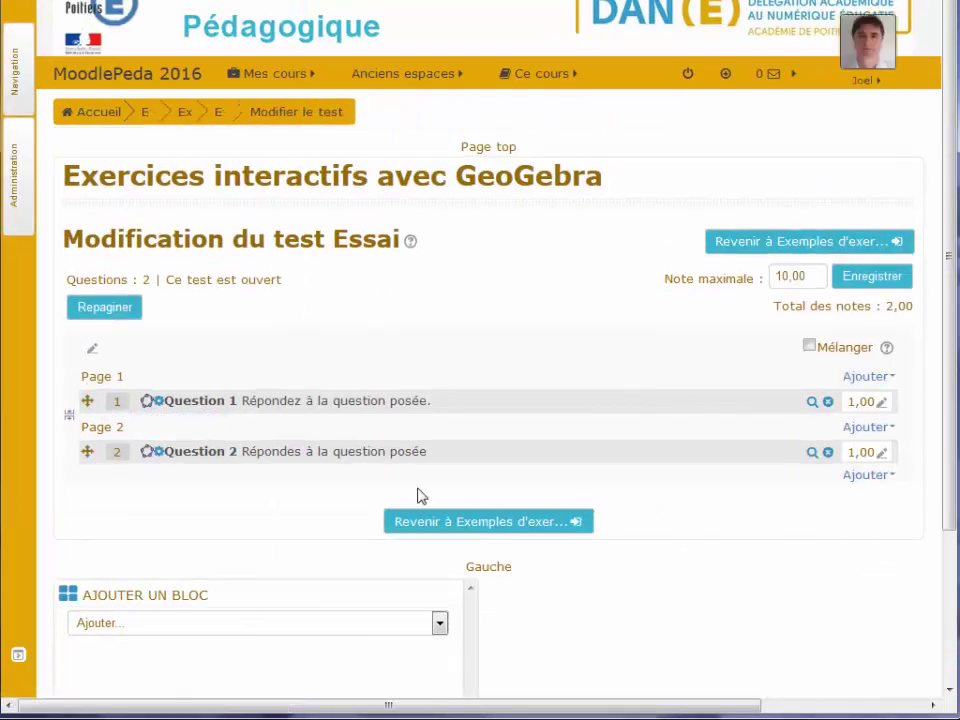
Return to the course page, open the Essai test and start an attempt.
{"action": "left_click", "coordinate": [467, 528]}
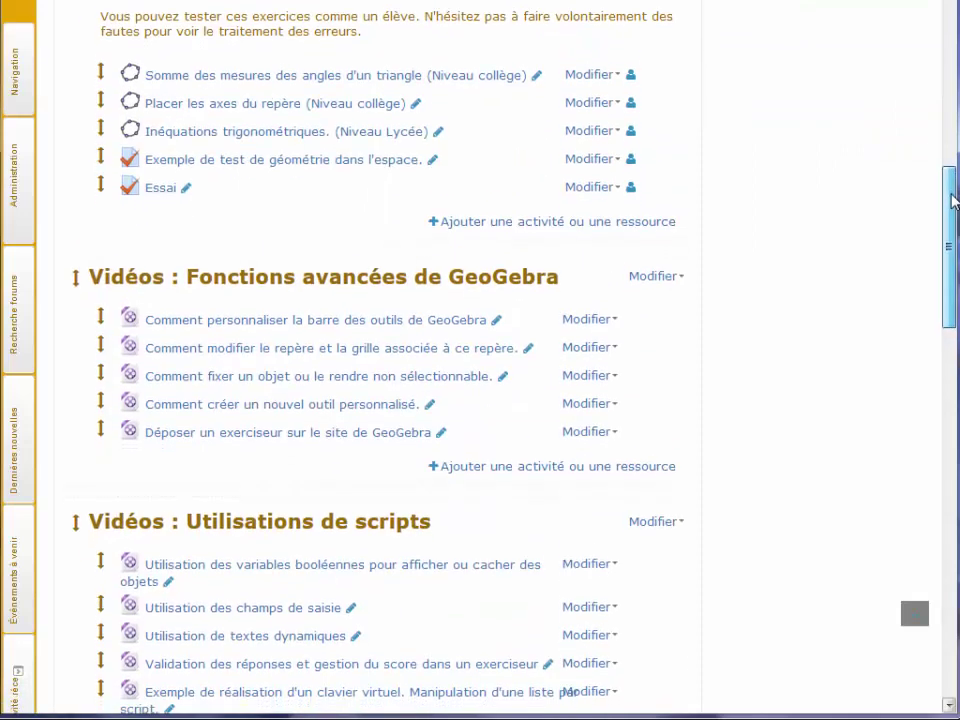
{"action": "left_click_drag", "start_coordinate": [952, 198], "coordinate": [953, 206]}
{"action": "left_click", "coordinate": [162, 155]}
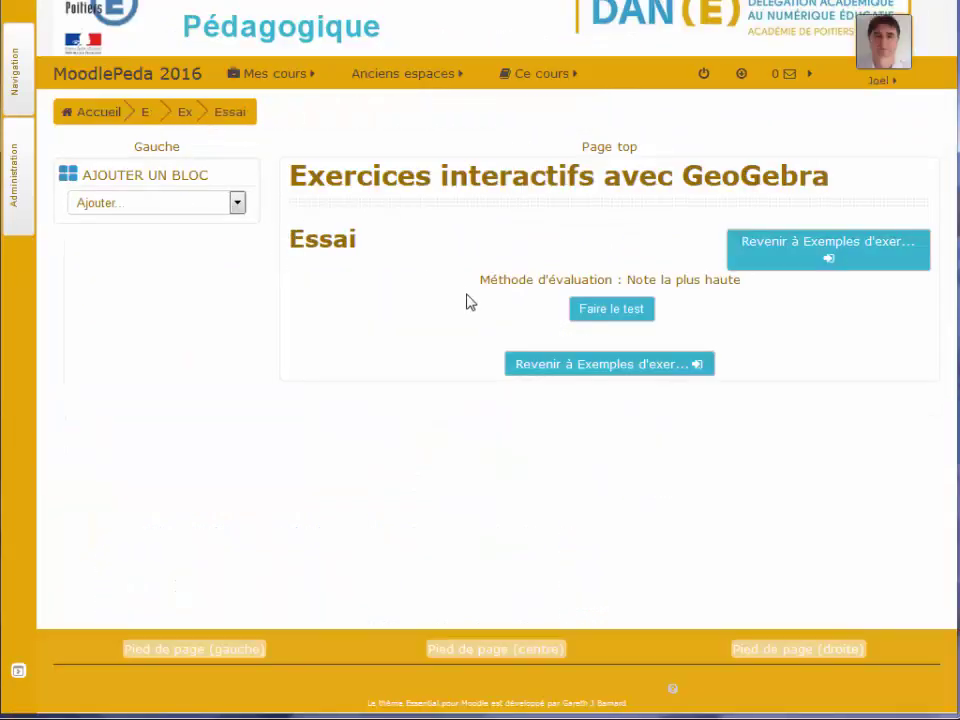
{"action": "left_click", "coordinate": [615, 312]}
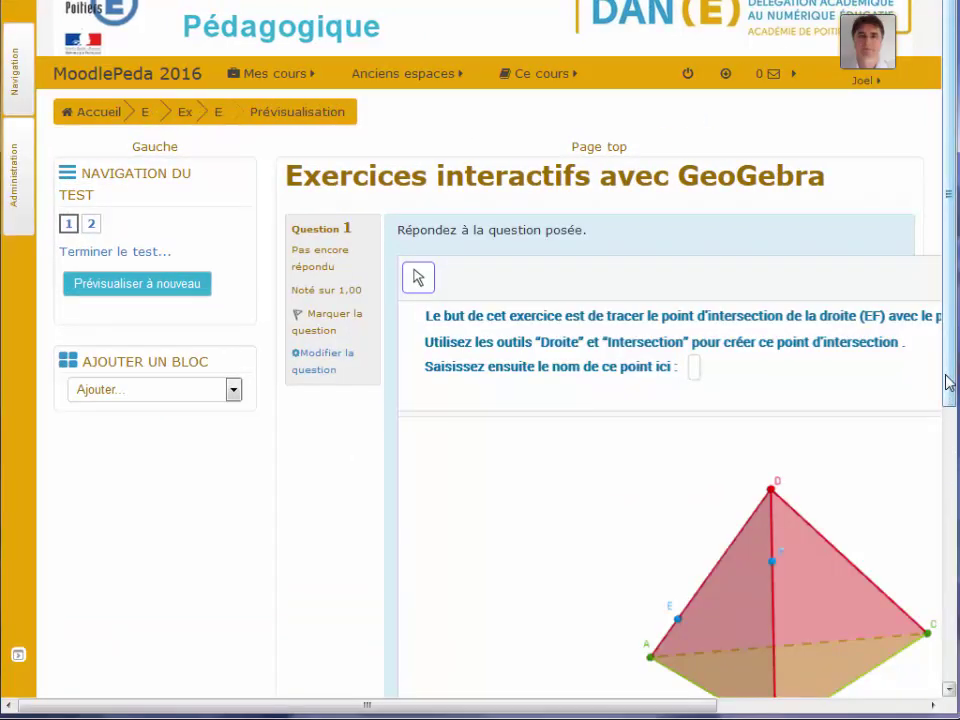
Draw the lines (EF) and (AB) on the pyramid in Question 1's applet.
{"action": "left_click_drag", "start_coordinate": [945, 386], "coordinate": [954, 550]}
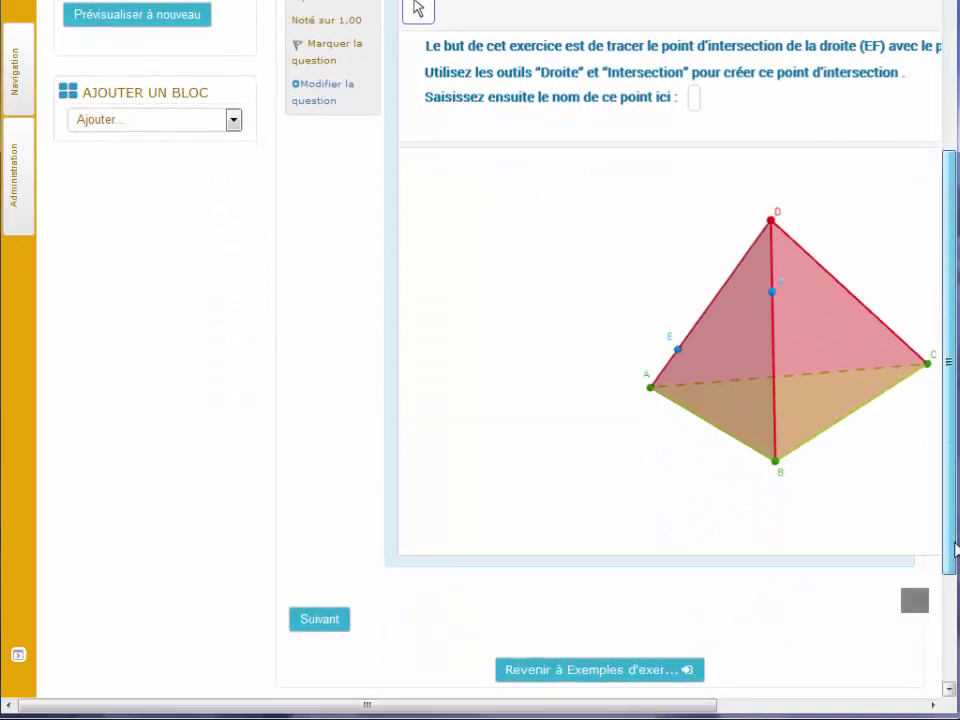
{"action": "left_click_drag", "start_coordinate": [499, 711], "coordinate": [688, 709]}
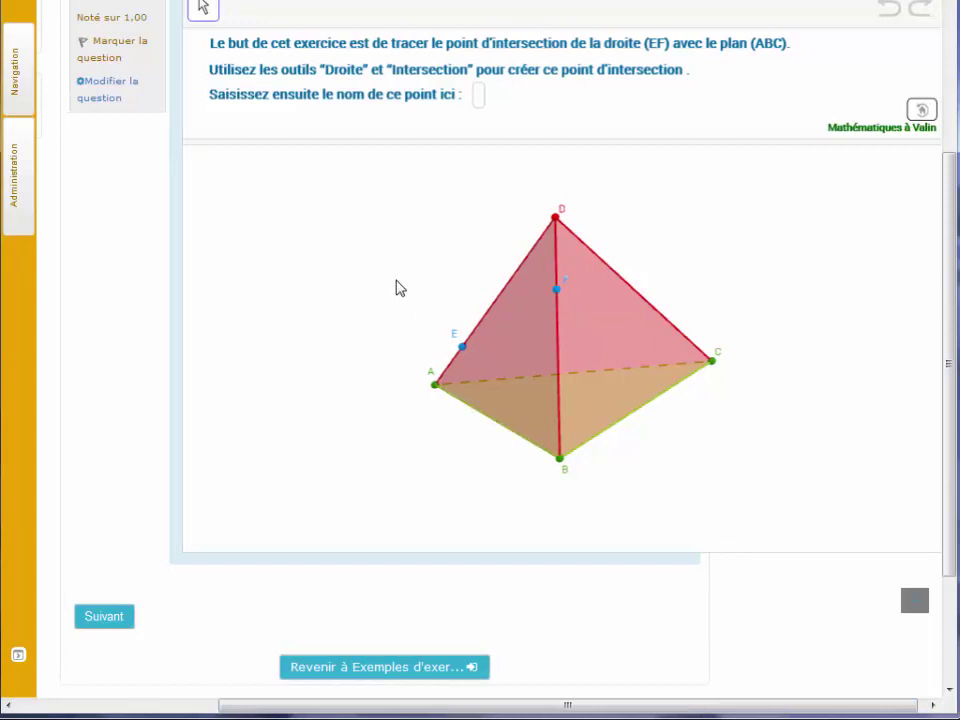
{"action": "left_click_drag", "start_coordinate": [950, 376], "coordinate": [950, 356]}
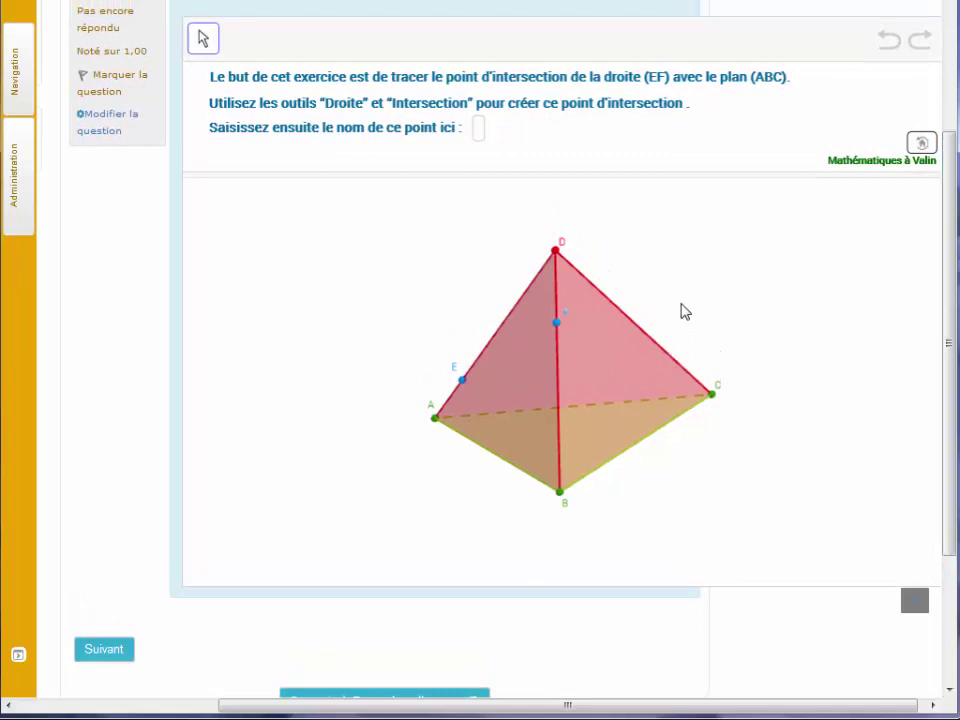
{"action": "left_click", "coordinate": [462, 380]}
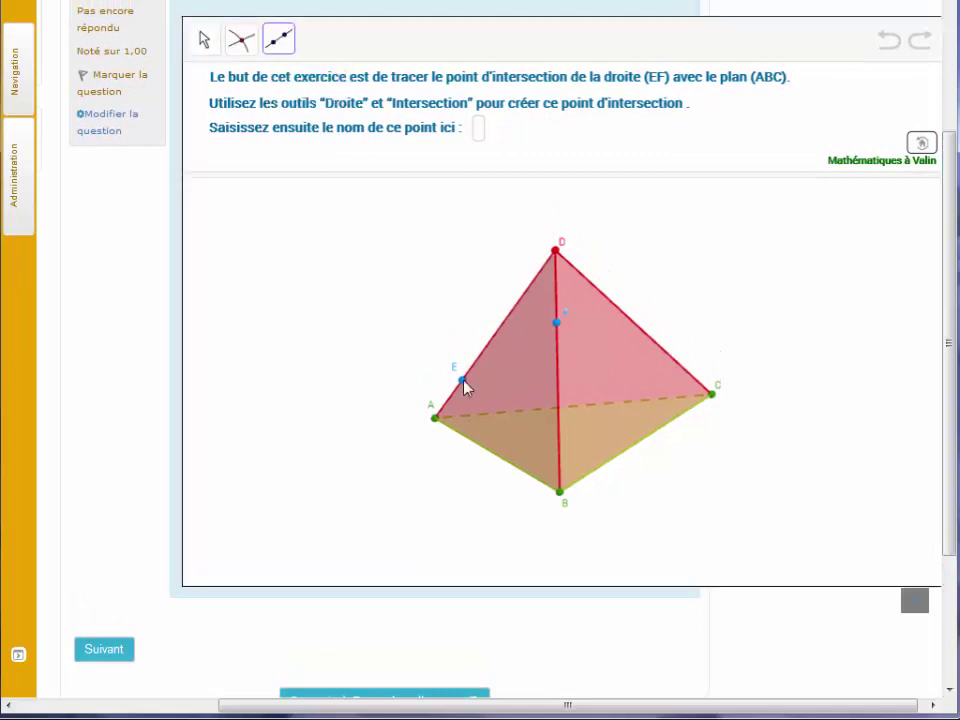
{"action": "left_click", "coordinate": [558, 324]}
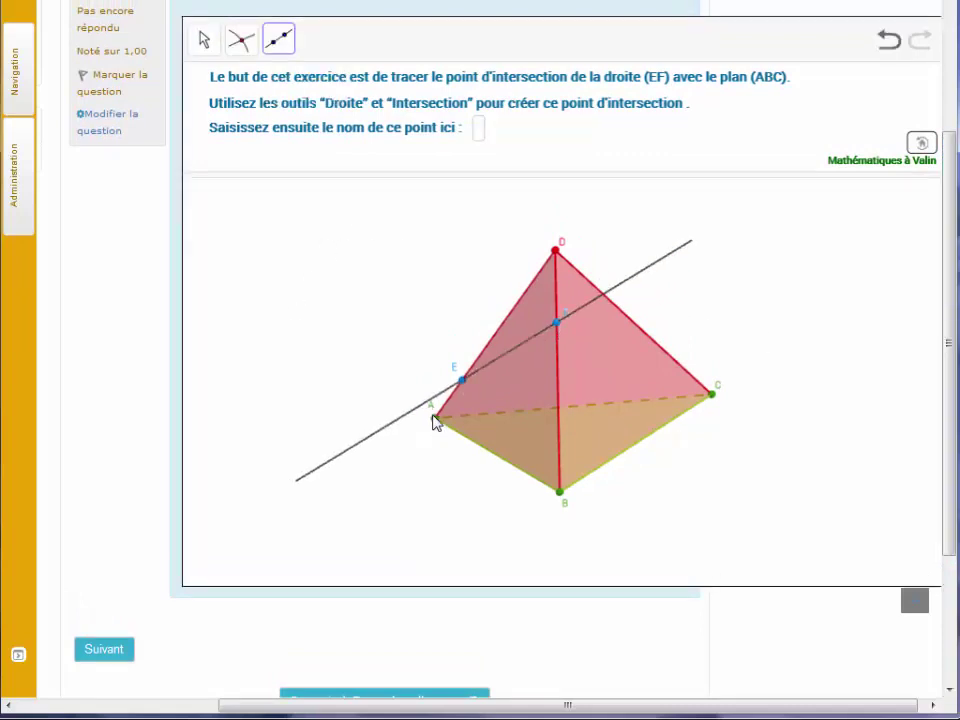
{"action": "left_click", "coordinate": [434, 419]}
{"action": "left_click", "coordinate": [561, 492]}
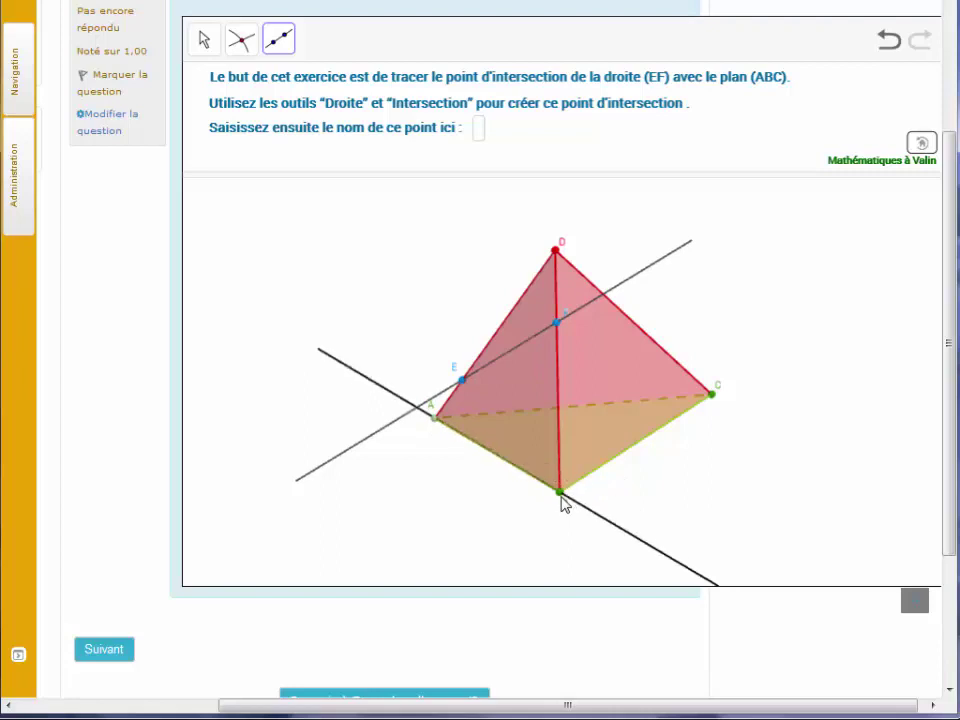
Create the intersection point of lines (EF) and (AB), enter its name G as the answer and confirm it.
{"action": "left_click", "coordinate": [241, 40]}
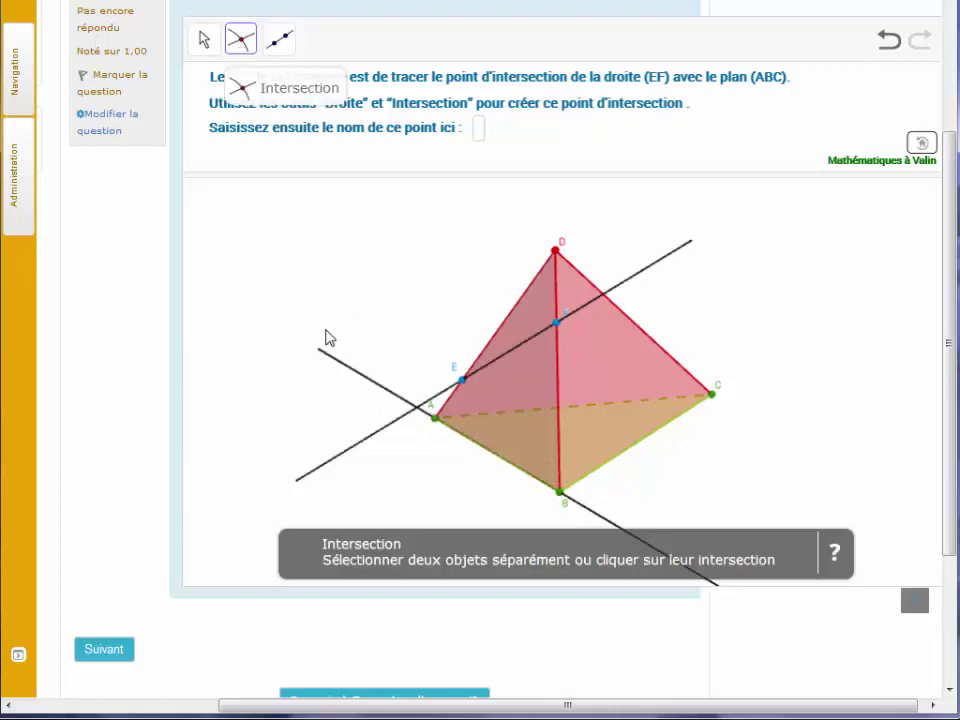
{"action": "left_click", "coordinate": [415, 406]}
{"action": "left_click", "coordinate": [479, 129]}
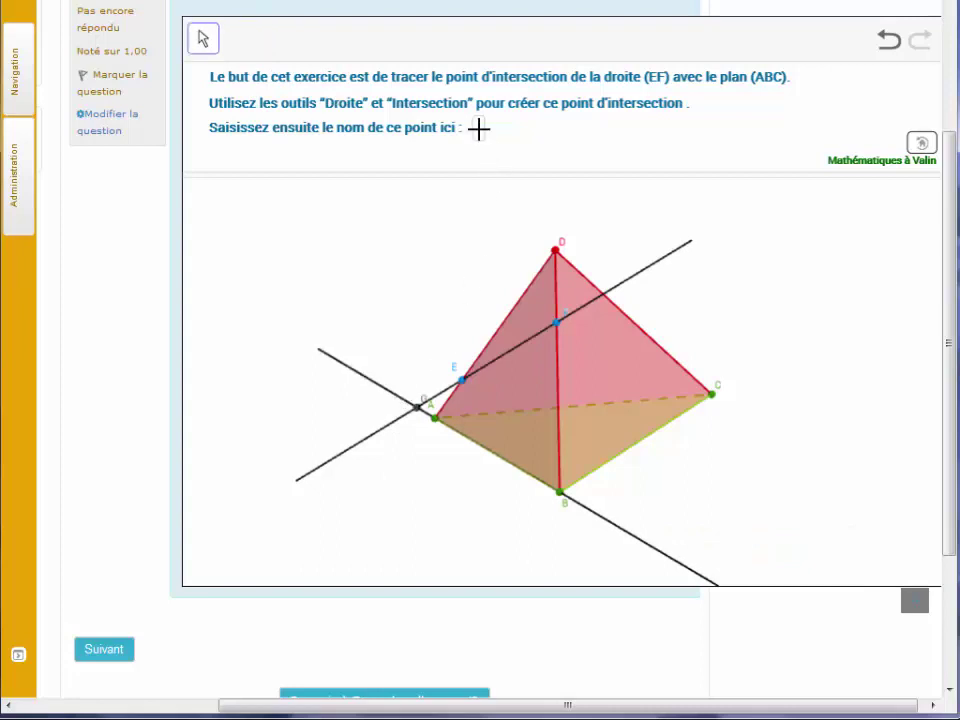
{"action": "type", "text": "G"}
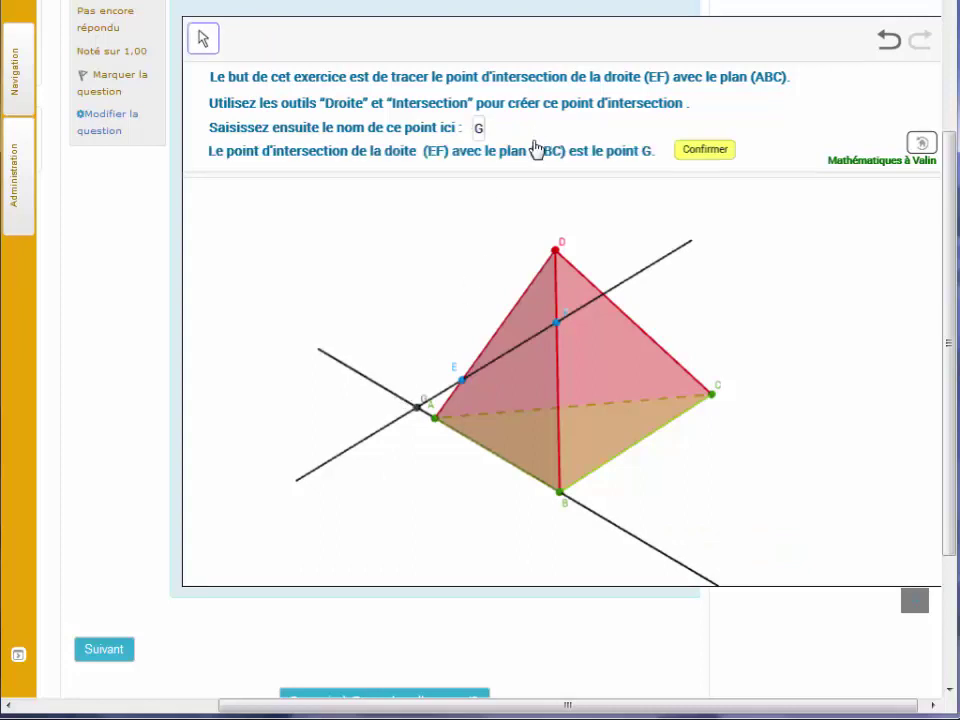
{"action": "left_click", "coordinate": [702, 154]}
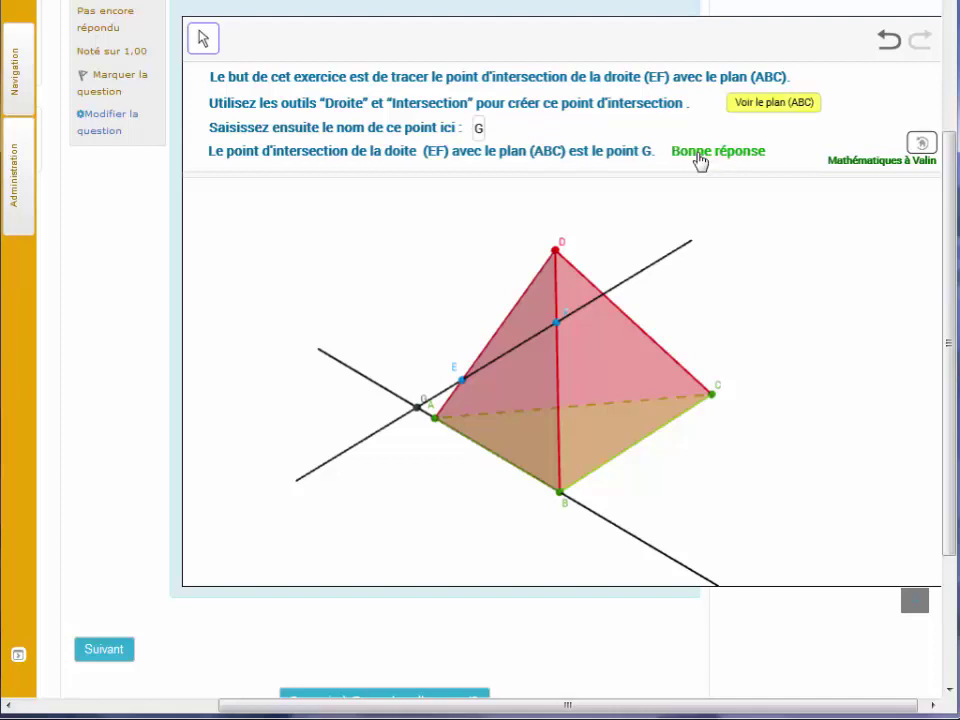
Display the plane (ABC) and rotate the 3D figure to check where point G lies.
{"action": "left_click", "coordinate": [765, 108]}
{"action": "left_click_drag", "start_coordinate": [767, 306], "coordinate": [740, 308]}
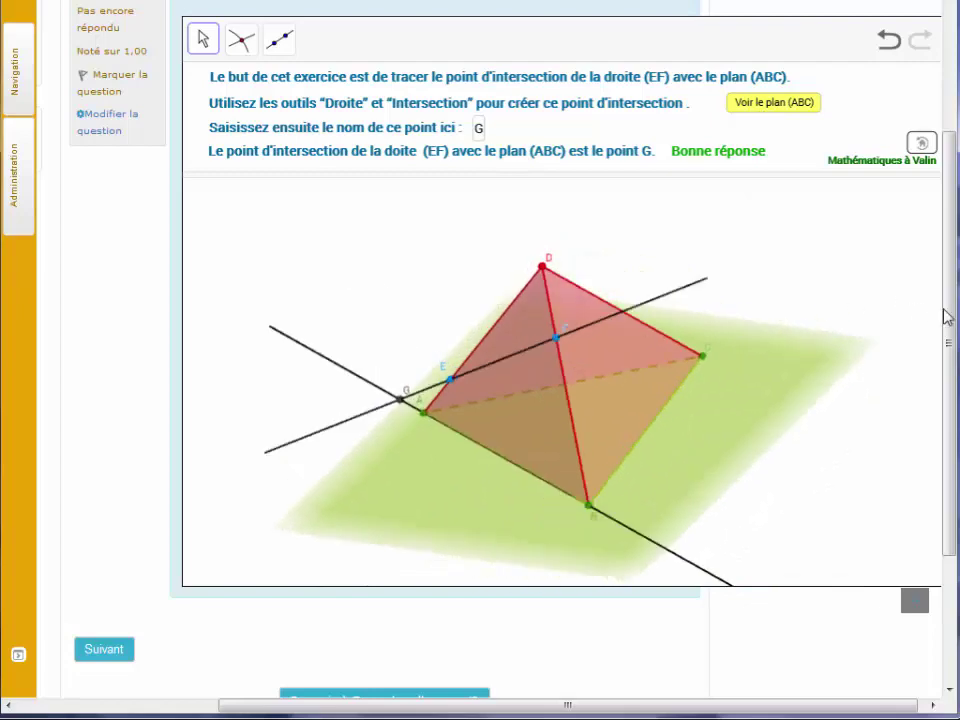
{"action": "mouse_move", "coordinate": [947, 316]}
{"action": "left_mouse_down"}
{"action": "mouse_move", "coordinate": [945, 493]}
{"action": "mouse_move", "coordinate": [952, 318]}
{"action": "left_mouse_up"}
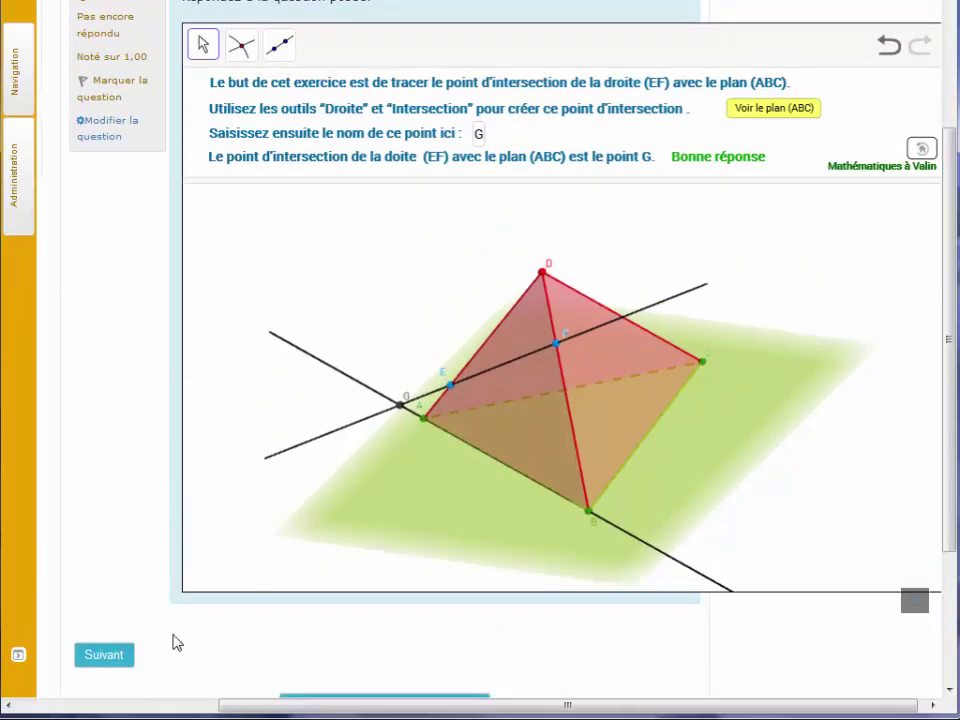
Continue to Question 2, leave it unanswered, and finish and submit the whole attempt to review its grading.
{"action": "left_click", "coordinate": [96, 660]}
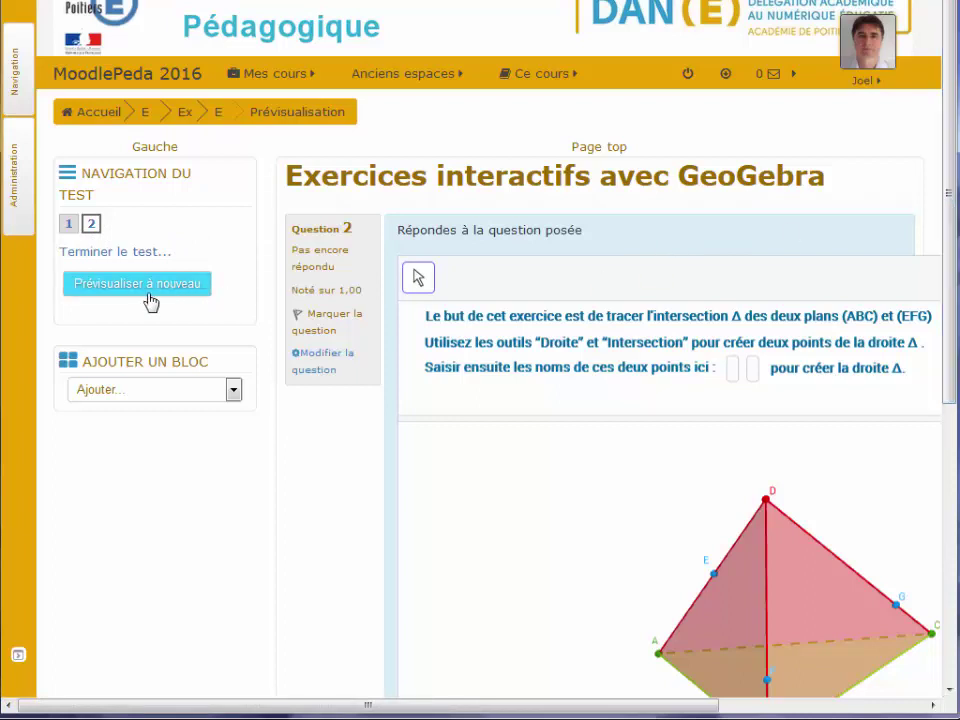
{"action": "left_click", "coordinate": [121, 261]}
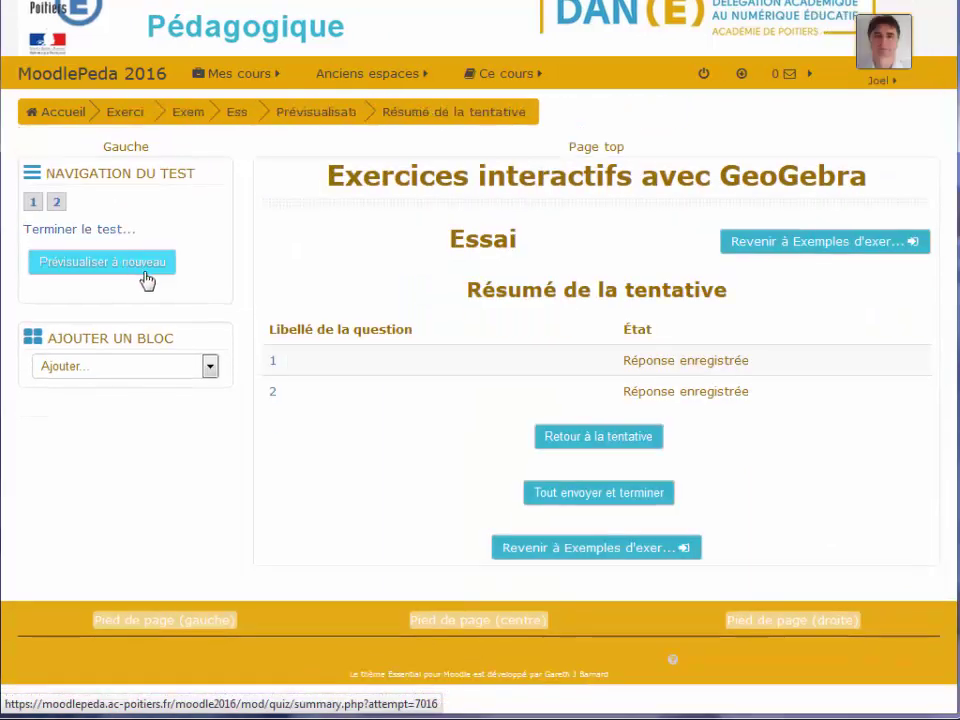
{"action": "left_click", "coordinate": [586, 497]}
{"action": "left_click", "coordinate": [464, 456]}
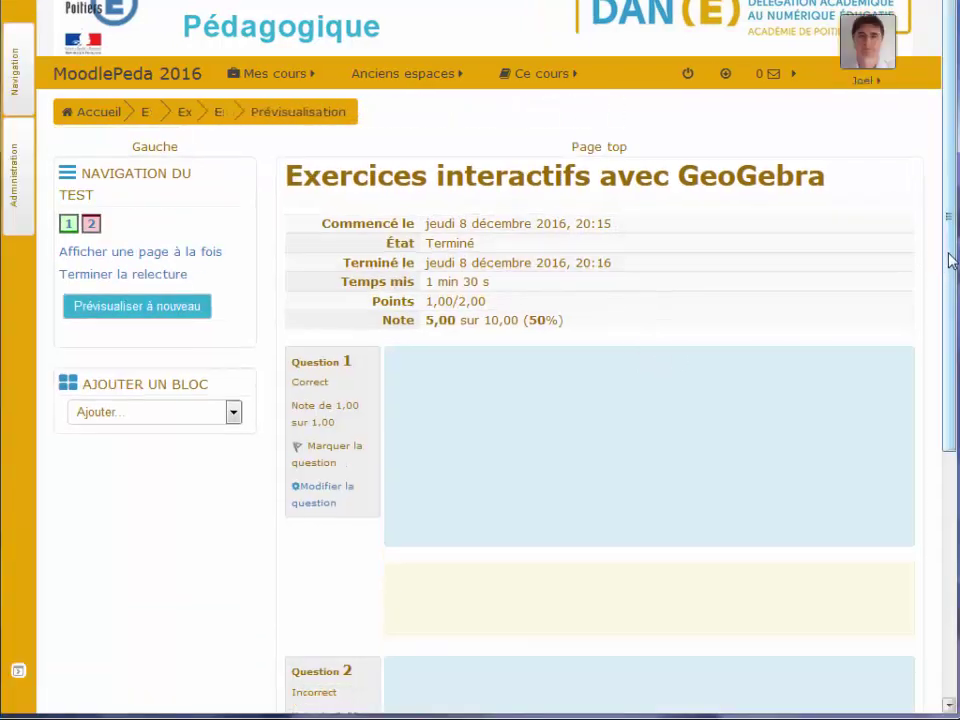
{"action": "left_click_drag", "start_coordinate": [948, 253], "coordinate": [951, 282]}
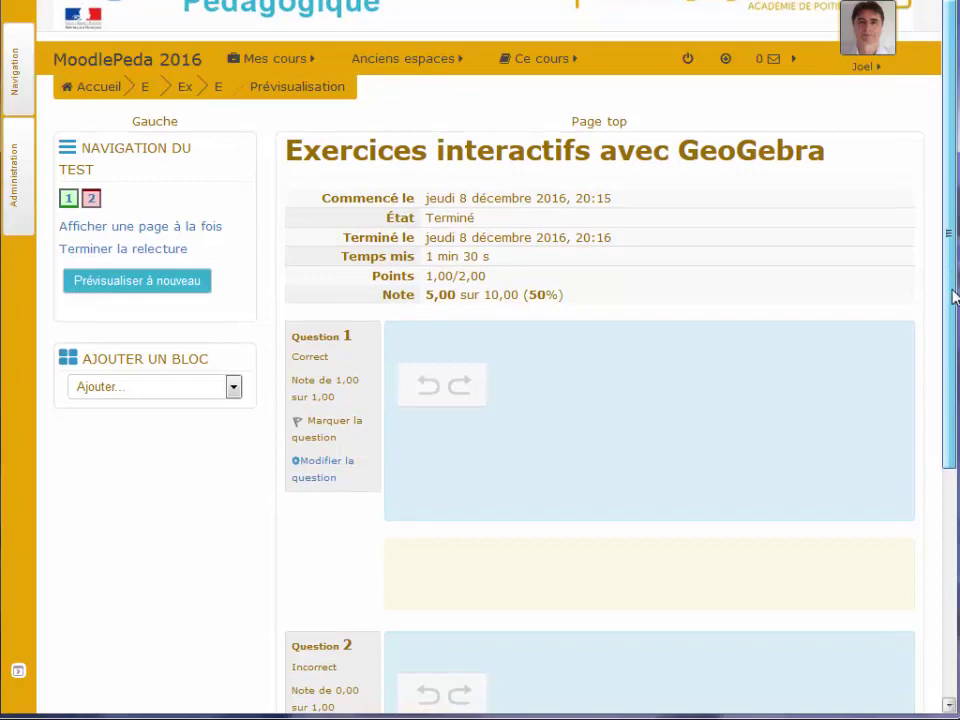